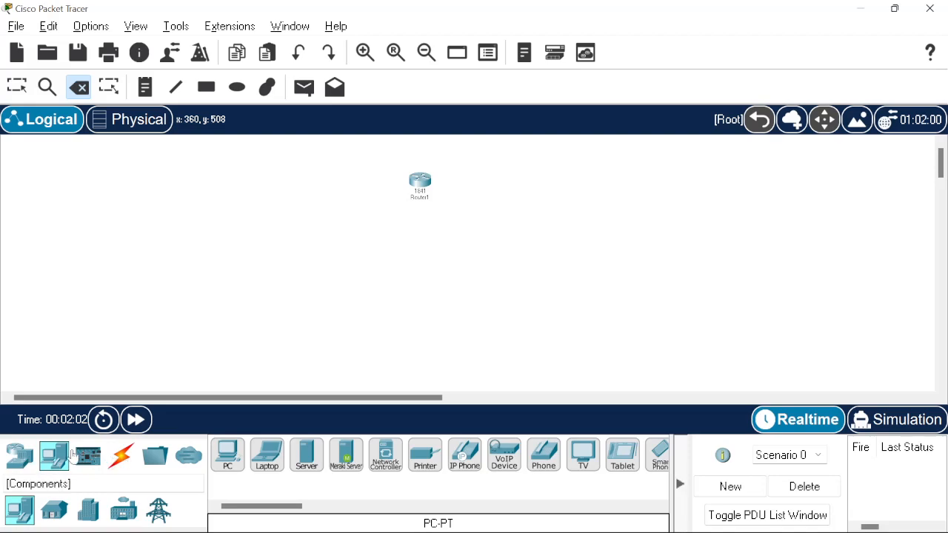
Place an AP-PT access point below the 1841 router and shift both devices so they line up vertically.
click(20, 457)
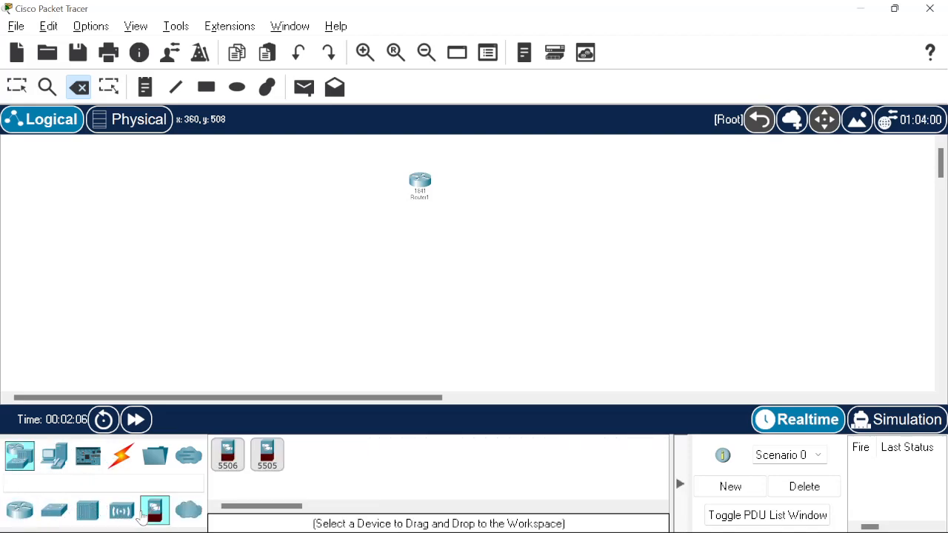
click(123, 513)
drag(503, 455, 400, 281)
click(109, 87)
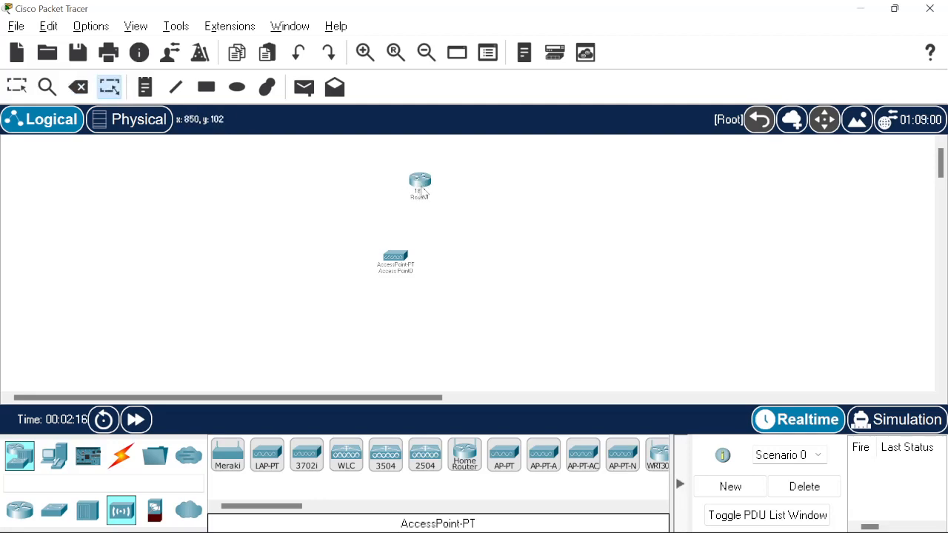
click(17, 86)
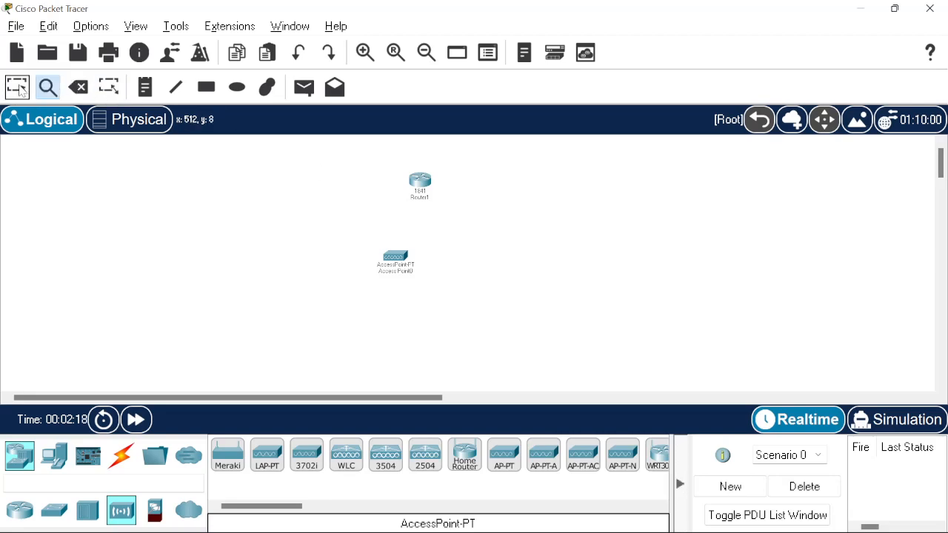
drag(421, 185, 373, 186)
drag(392, 255, 371, 249)
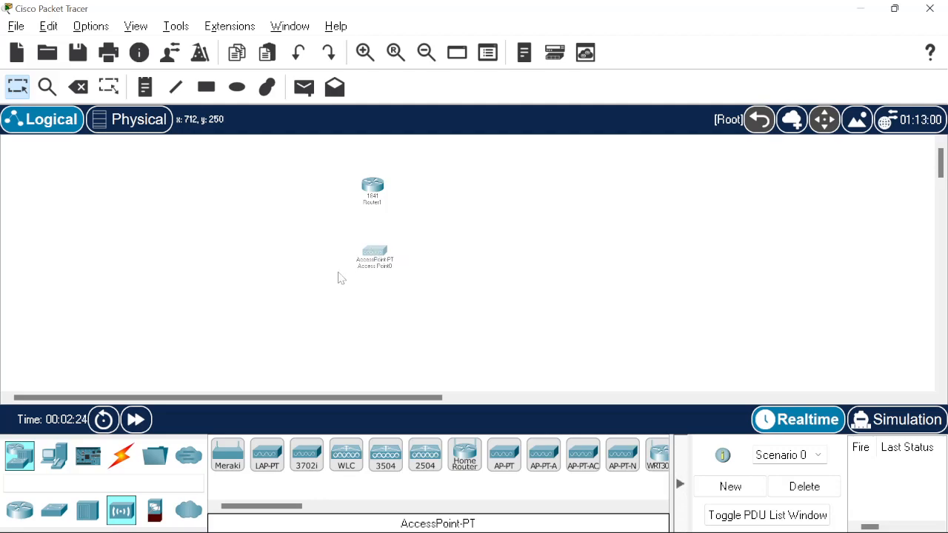
Add a 2950-24 switch to the workspace and position it to the left of the access point.
click(60, 519)
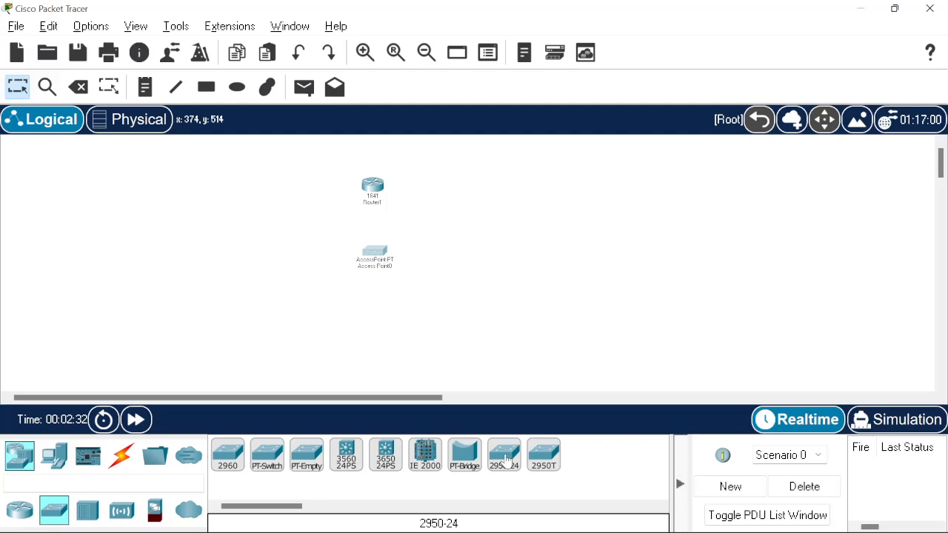
drag(506, 461, 387, 259)
mouse_move(465, 258)
mouse_down()
mouse_move(460, 219)
mouse_move(468, 234)
mouse_move(455, 252)
mouse_up()
drag(387, 260, 383, 266)
drag(447, 258, 329, 258)
drag(374, 252, 278, 251)
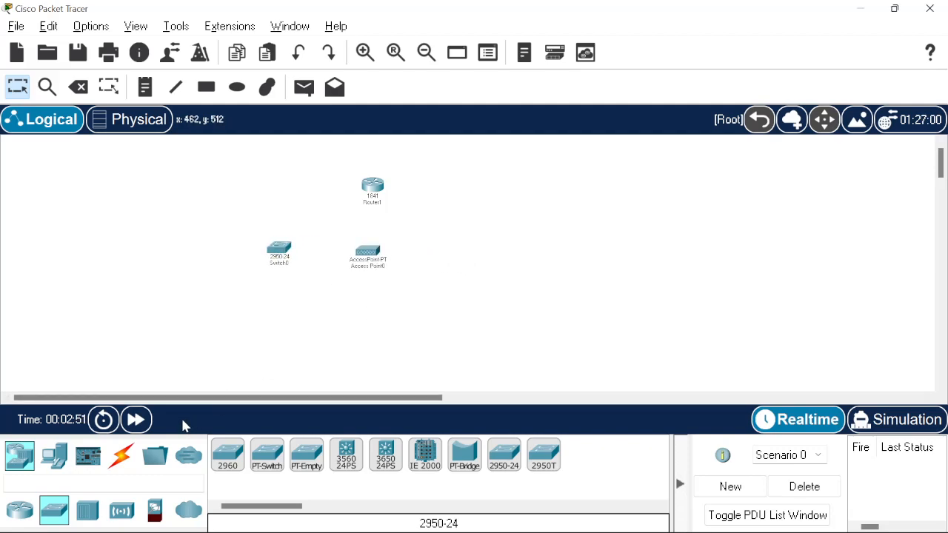
Add a smartphone and a tablet below the access point, one on each side.
click(48, 459)
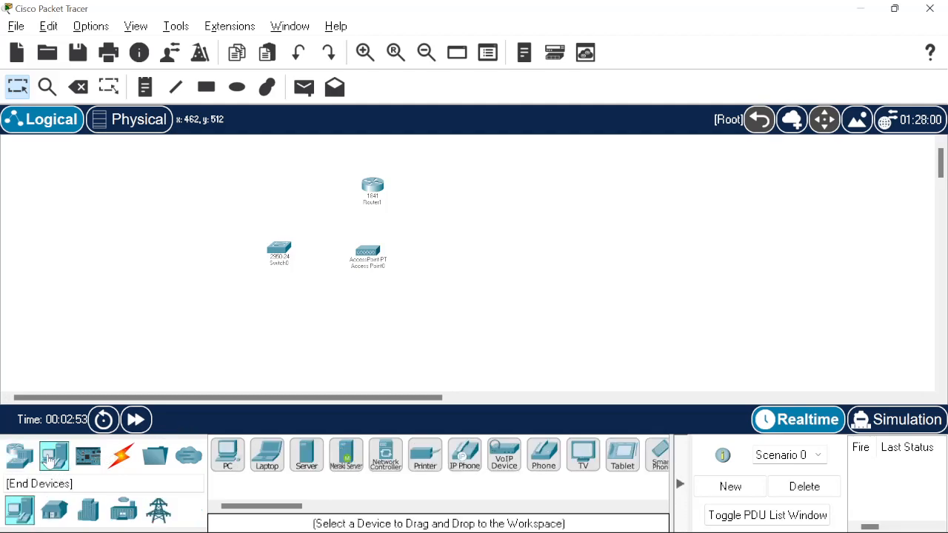
scroll(441, 492, down, 3)
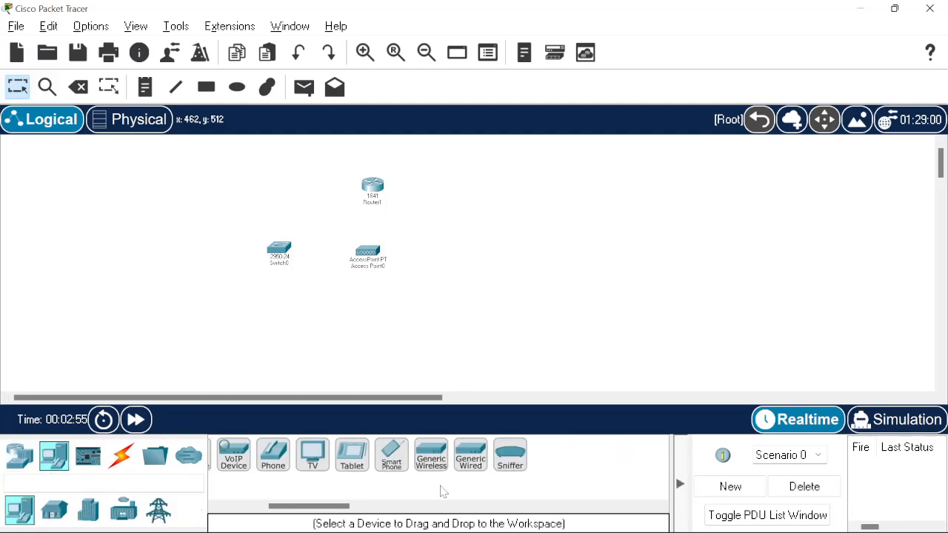
drag(386, 457, 280, 333)
drag(278, 250, 278, 256)
drag(352, 455, 435, 332)
drag(278, 333, 314, 334)
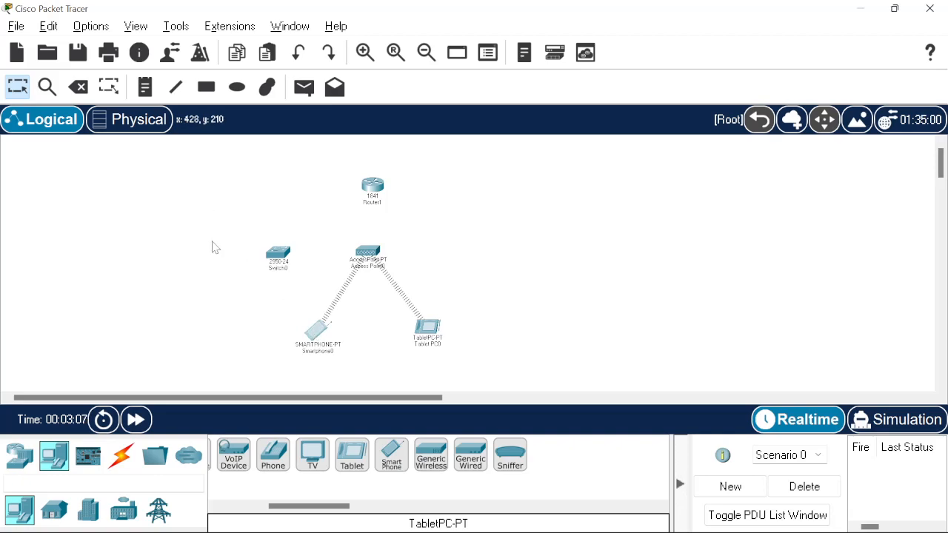
Rearrange the topology with the switch under the router, the access point beside it, the smartphone below the access point and the tablet further right.
drag(214, 245, 482, 260)
drag(369, 259, 459, 259)
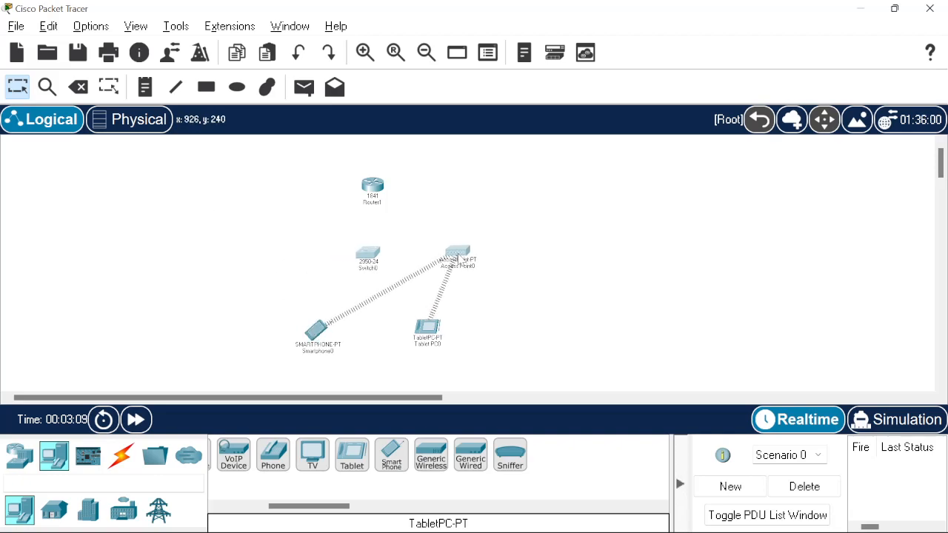
drag(280, 329, 581, 325)
drag(473, 329, 463, 334)
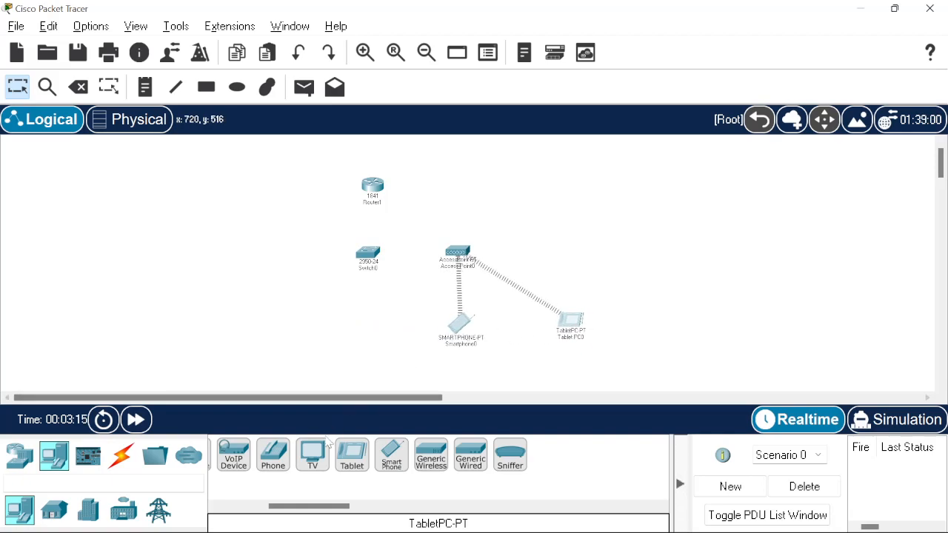
Add a laptop below the switch and line it up beside the smartphone.
scroll(330, 463, left, 2)
scroll(331, 463, left, 3)
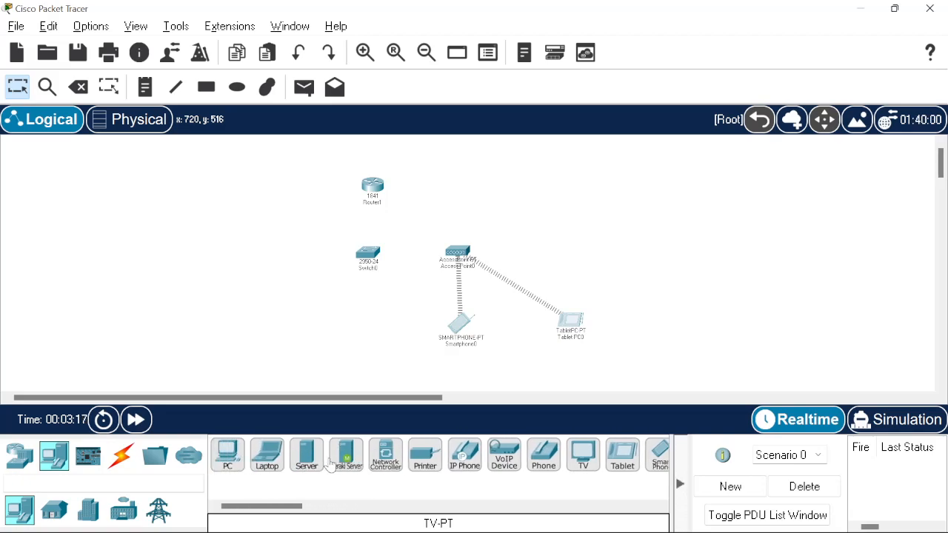
drag(268, 456, 393, 339)
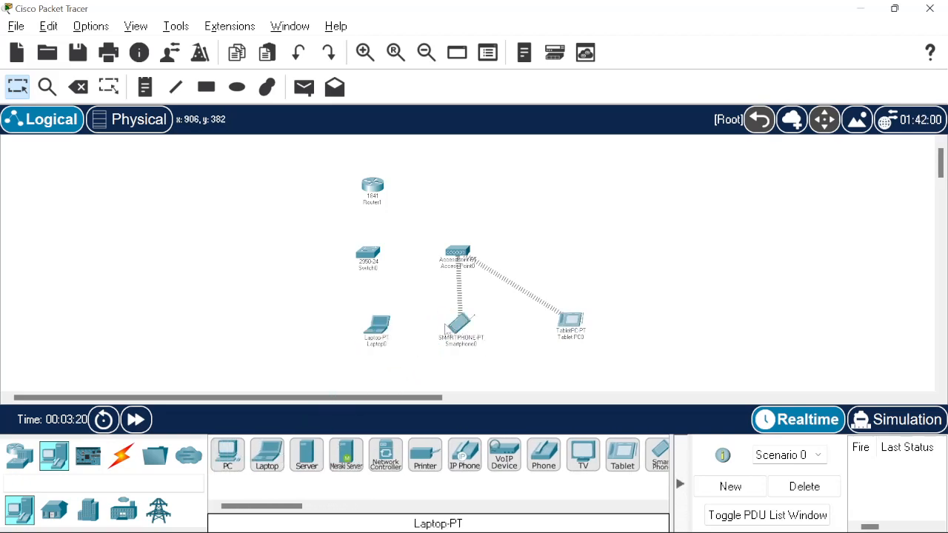
drag(468, 323, 464, 323)
click(393, 322)
drag(393, 327, 400, 326)
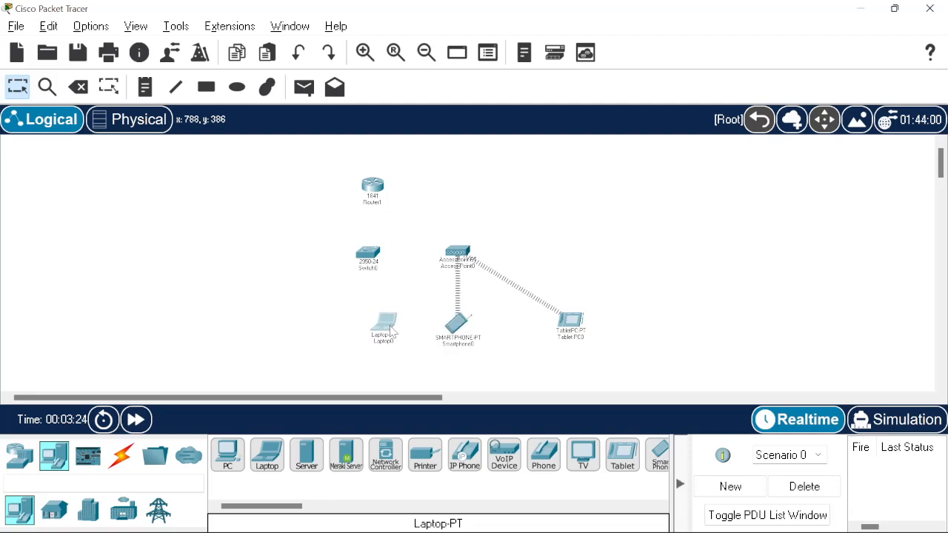
click(614, 277)
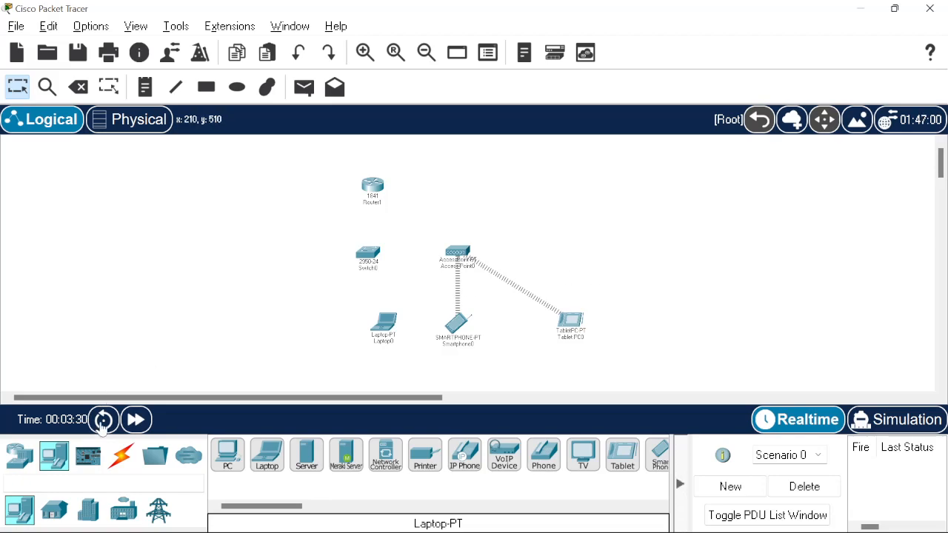
Connect the router to the switch's FastEthernet0/1 port with a copper straight-through cable.
click(122, 457)
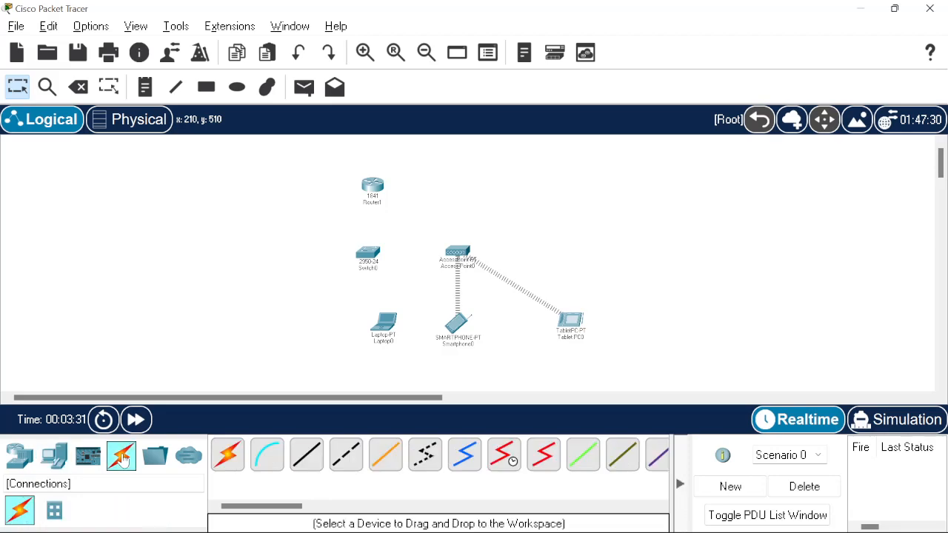
click(305, 454)
click(372, 187)
click(426, 238)
click(367, 254)
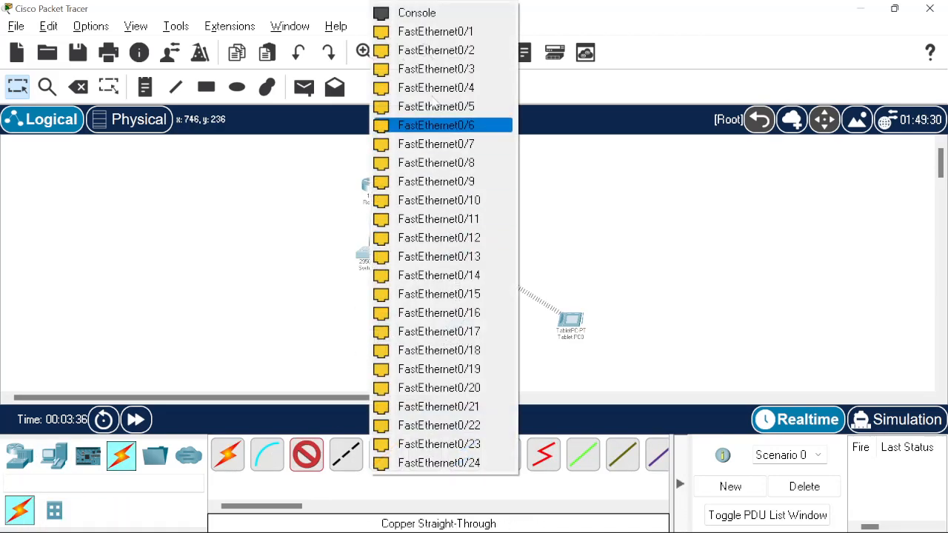
click(437, 35)
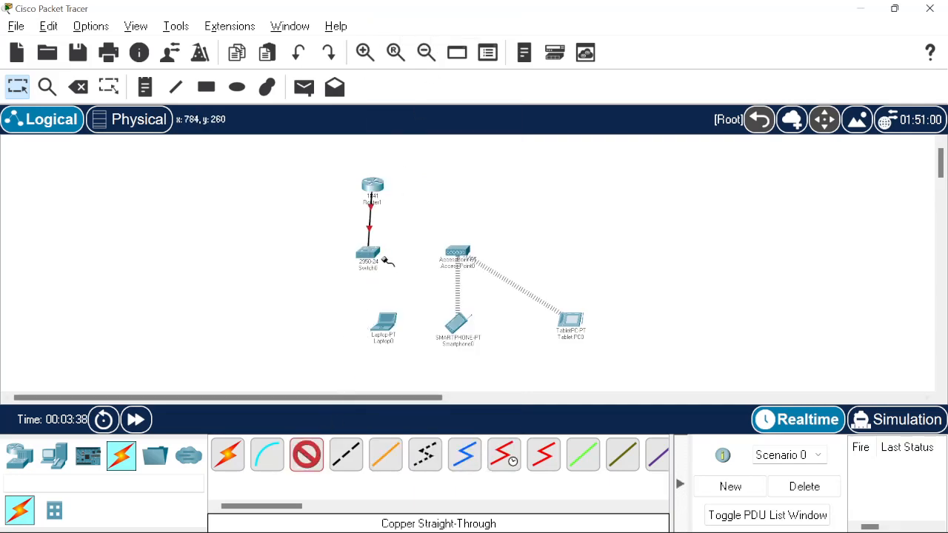
Cable the switch to the access point with copper straight-through and nudge the switch directly under the router.
click(368, 257)
click(437, 29)
click(449, 252)
click(466, 266)
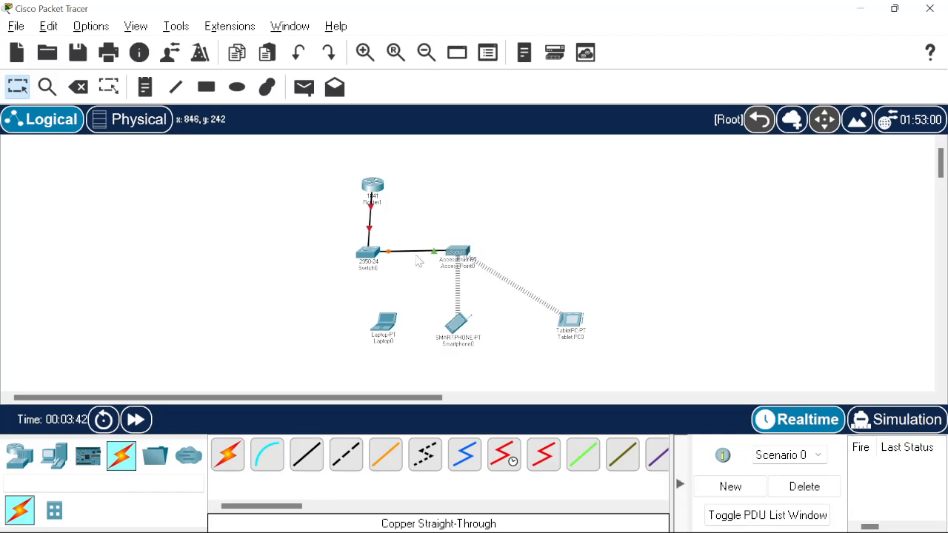
drag(372, 259, 377, 259)
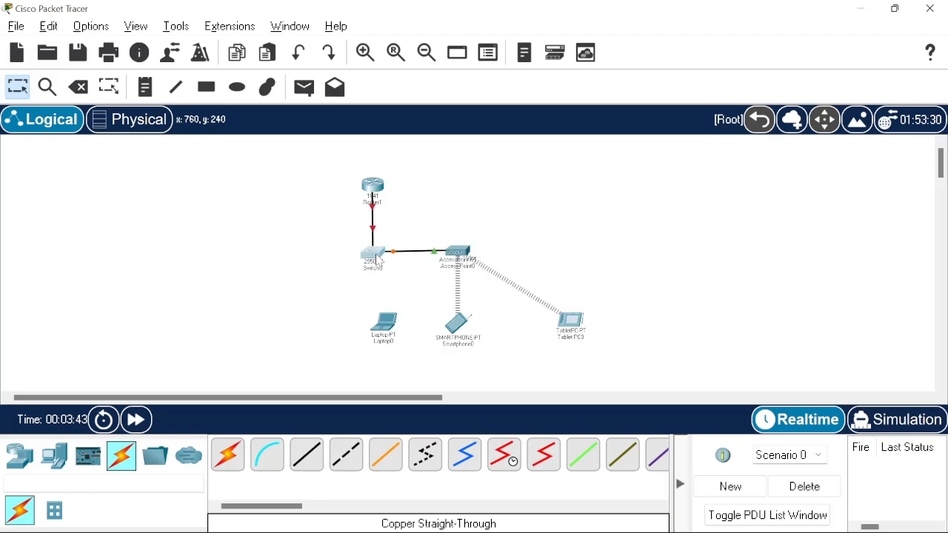
Power off the laptop in its physical view and remove its installed Ethernet module.
click(392, 334)
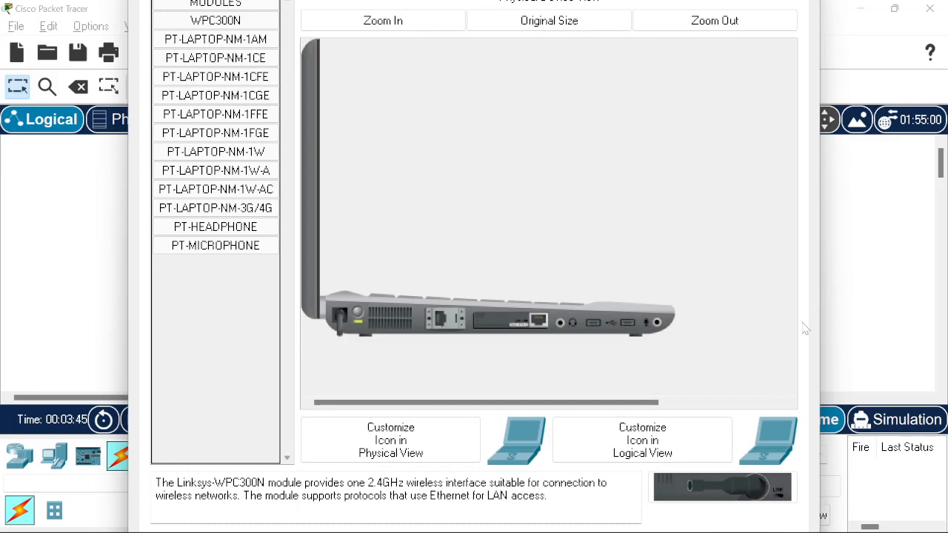
drag(485, 406, 237, 432)
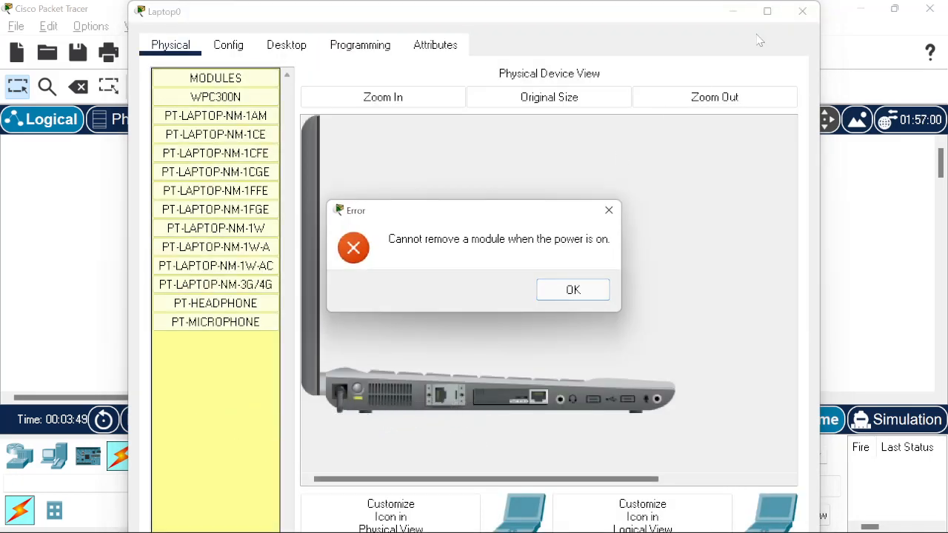
click(573, 290)
click(768, 11)
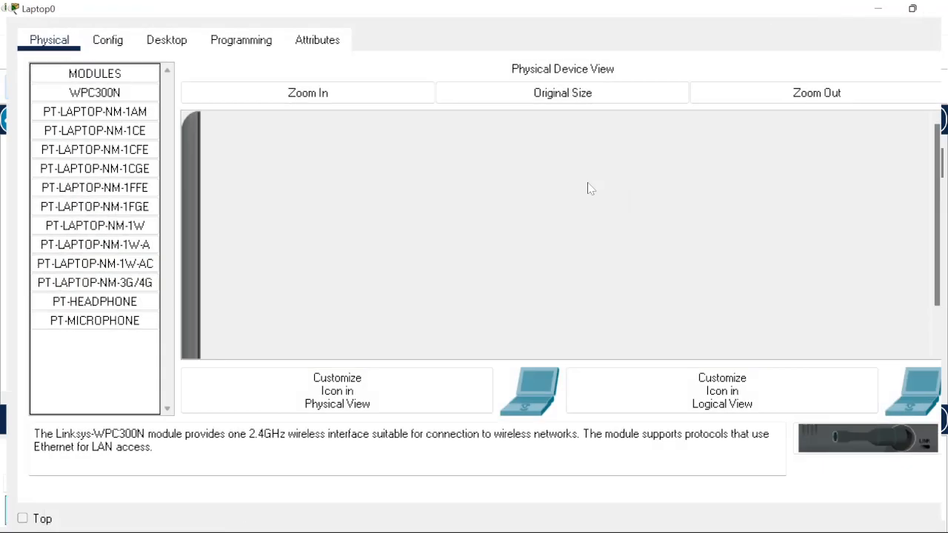
scroll(328, 277, down, 2)
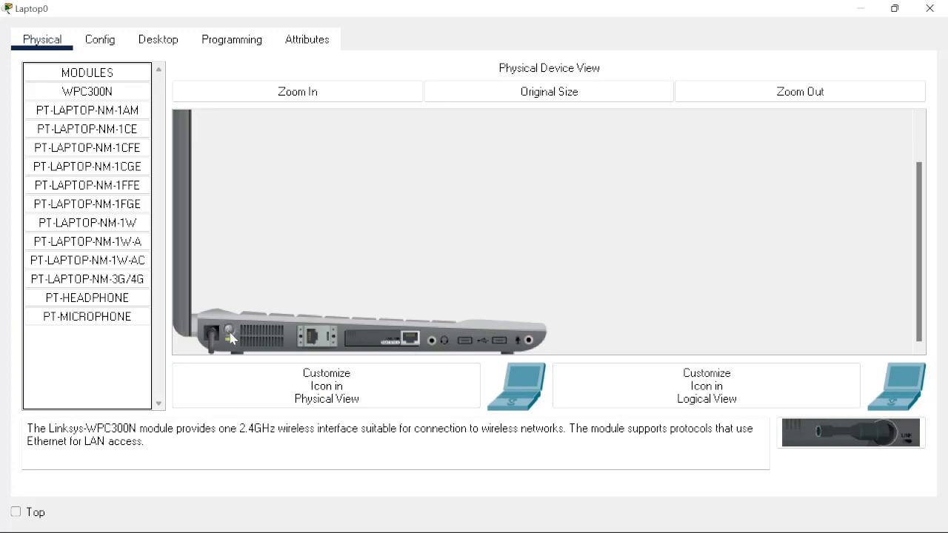
drag(363, 351, 117, 372)
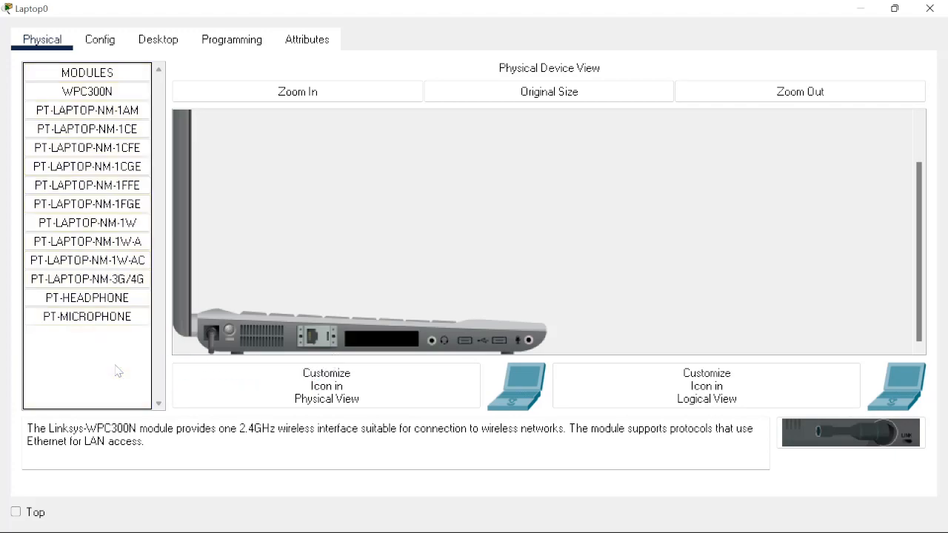
Install the PT-LAPTOP-NM-3G/4G module in the laptop's empty slot and minimize its device window.
click(113, 279)
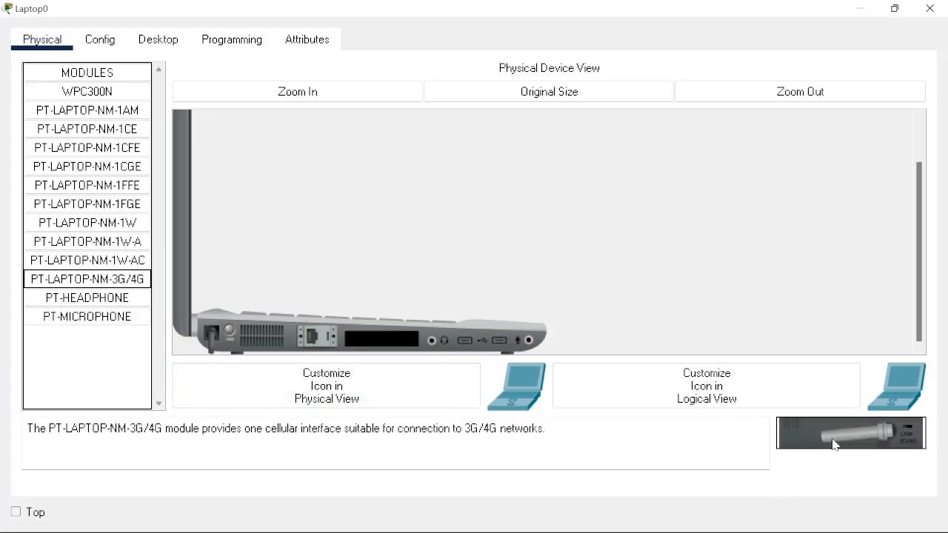
drag(835, 444, 384, 345)
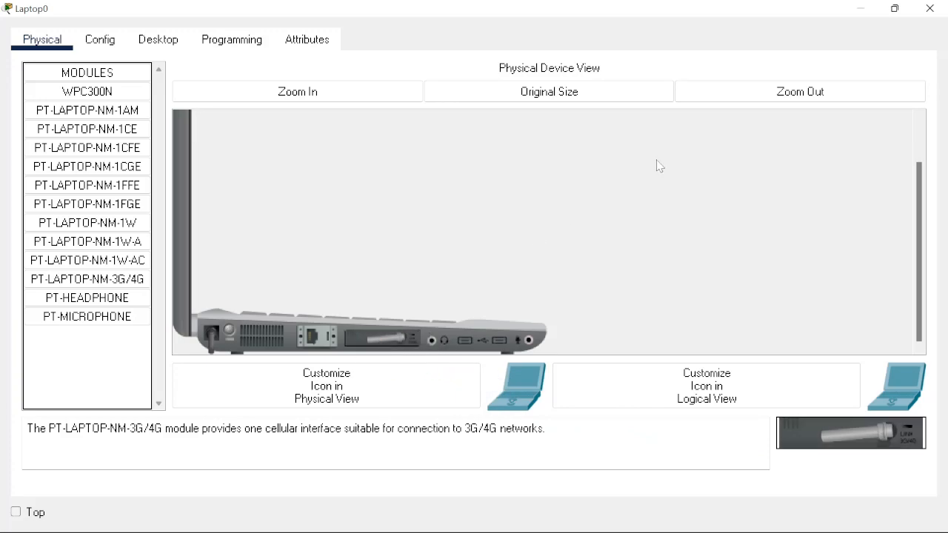
click(860, 8)
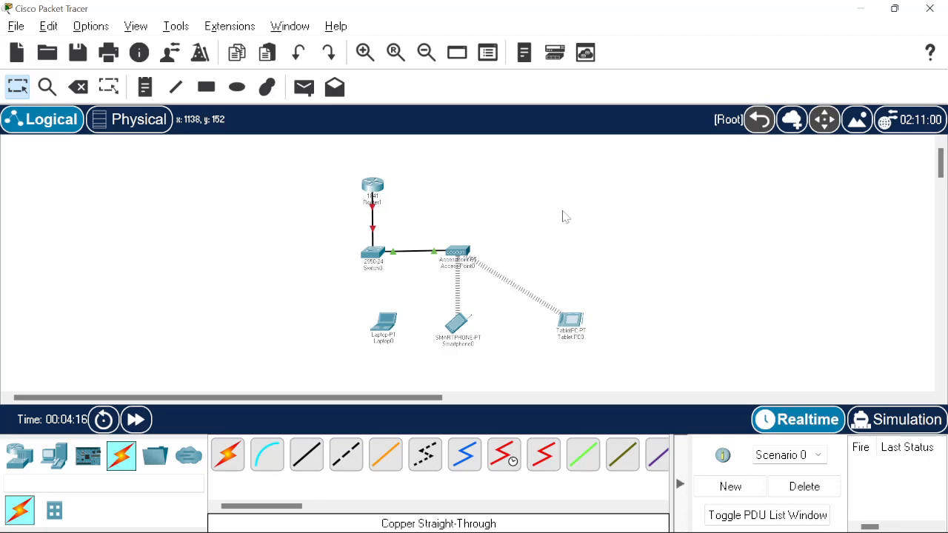
Review the description of the PT-LAPTOP-NM-1W-AC module in the laptop's physical view.
click(382, 328)
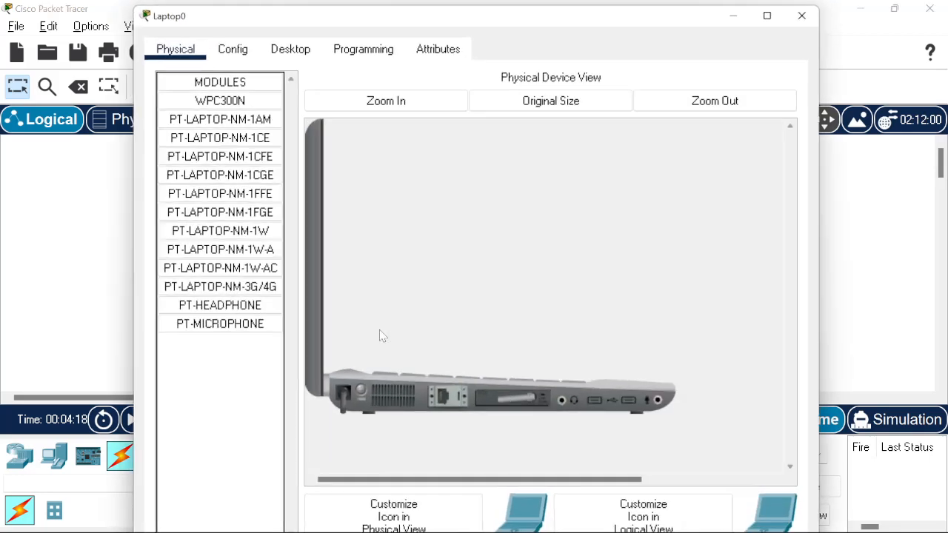
click(231, 265)
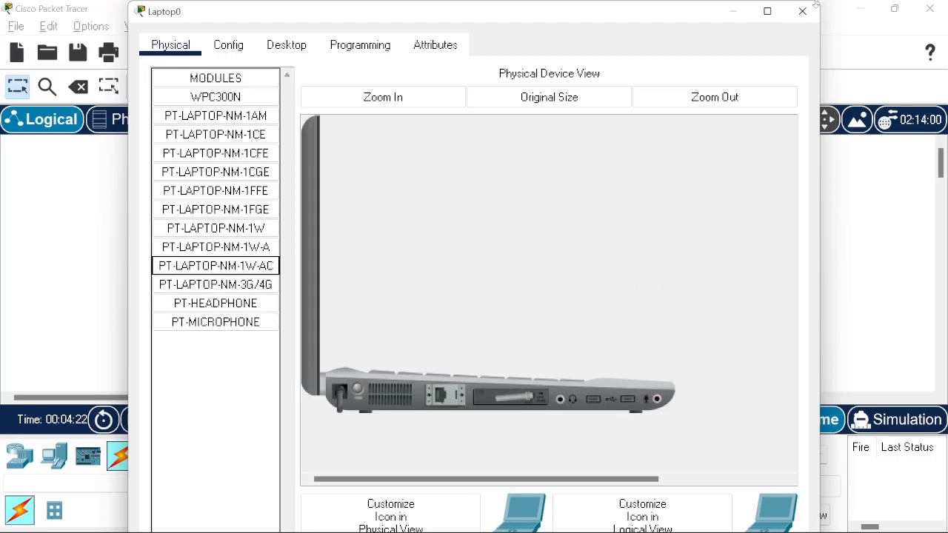
click(767, 11)
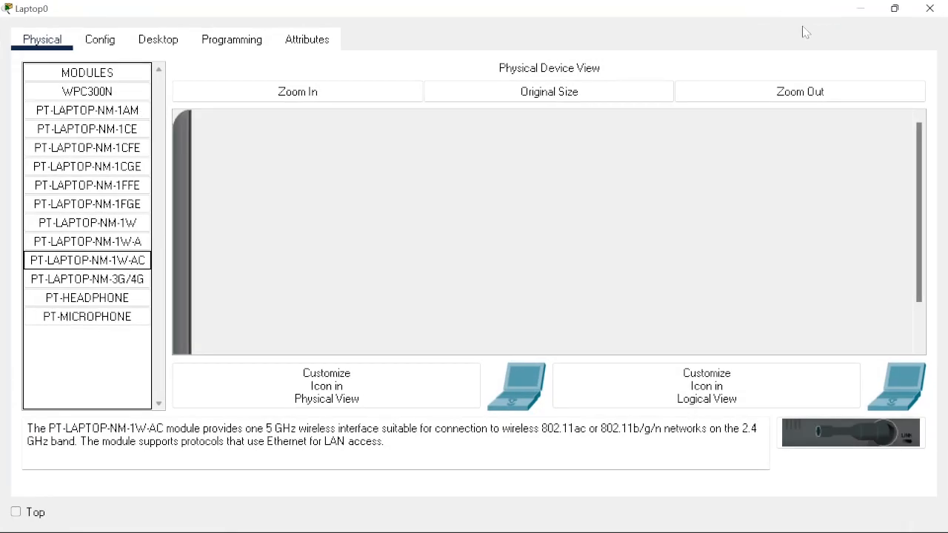
click(861, 8)
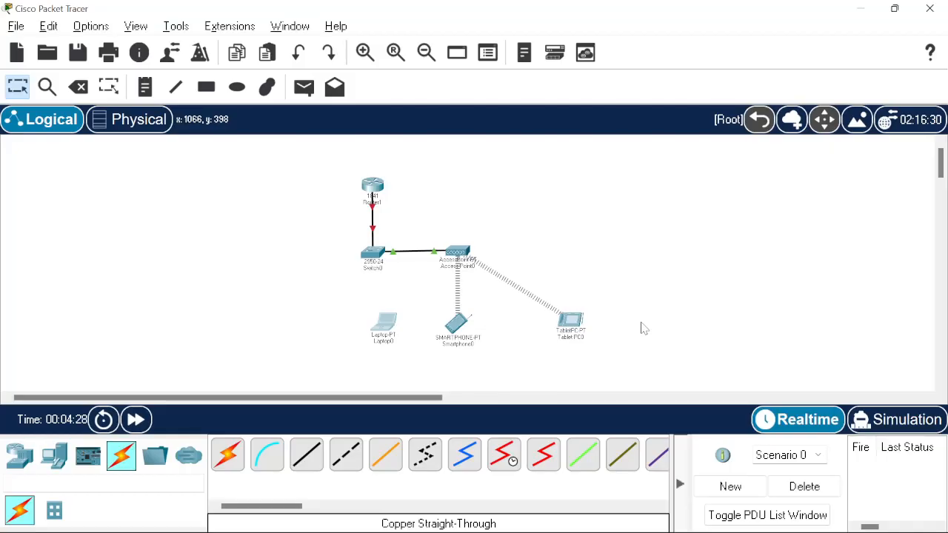
key(alt+Tab)
key(alt+Tab)
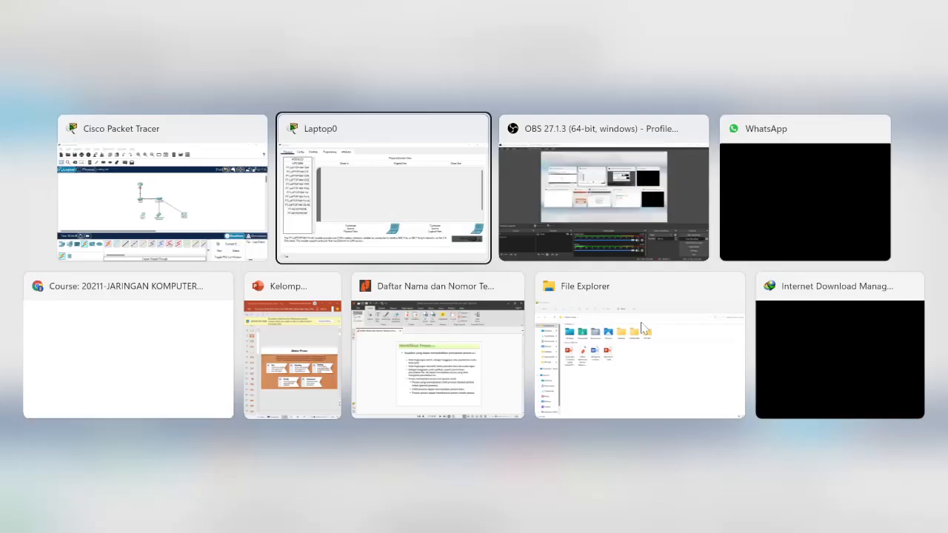
click(939, 436)
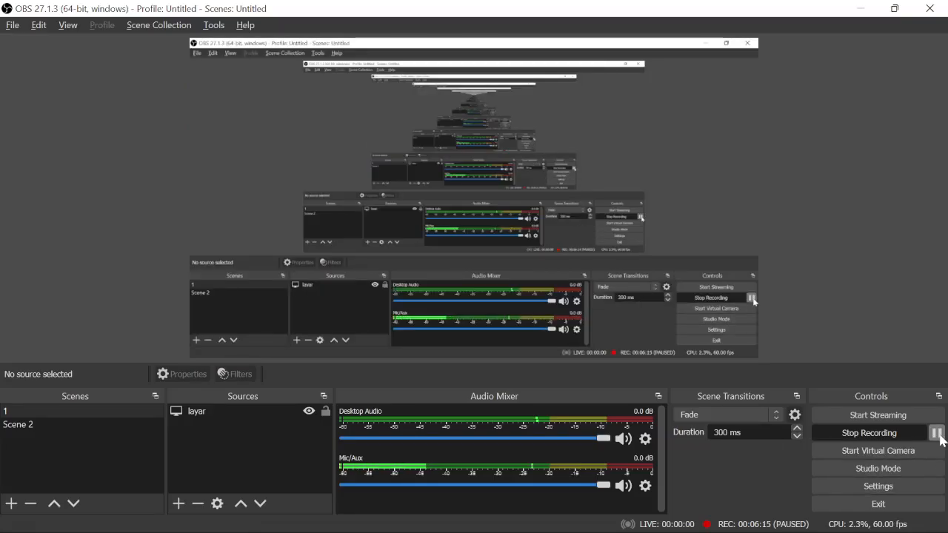
click(941, 439)
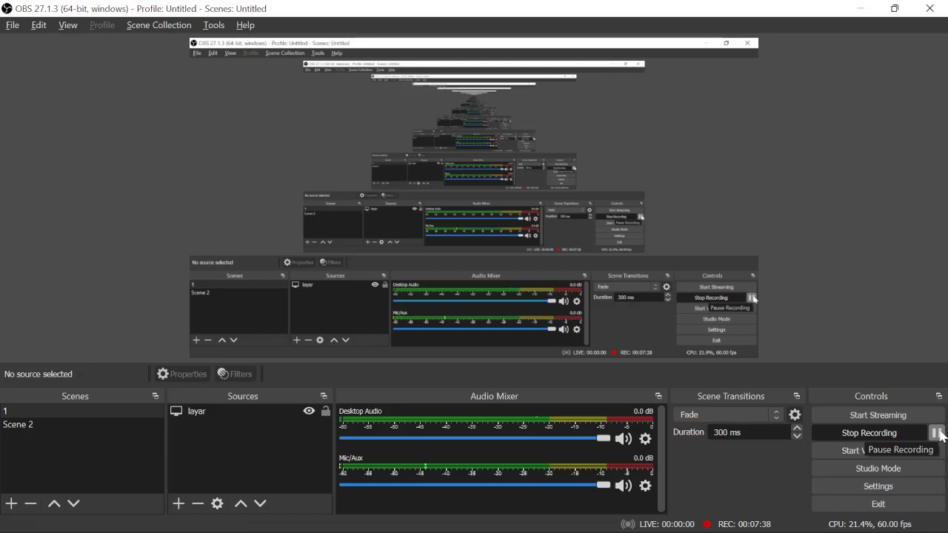
Minimize the laptop's device window and return to the logical network workspace.
click(938, 435)
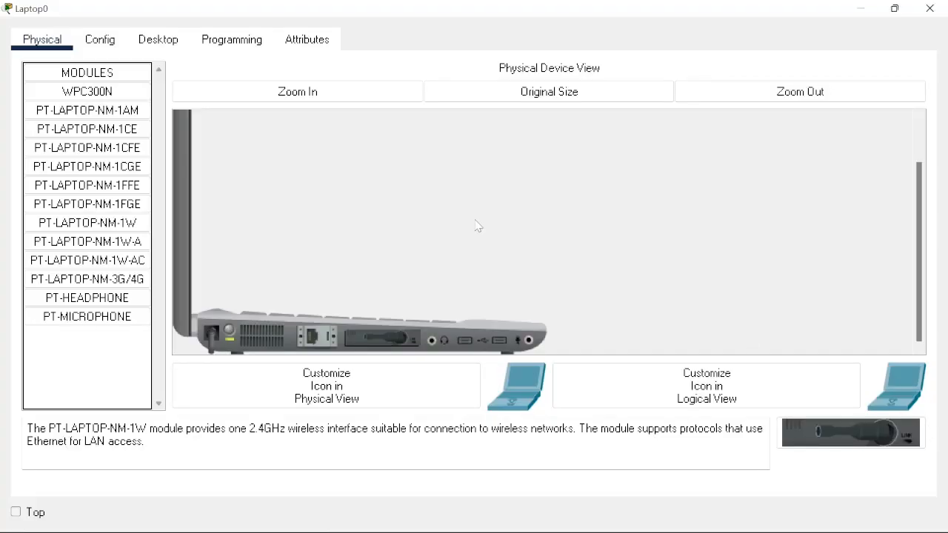
click(857, 13)
key(alt+Tab)
key(alt+Tab)
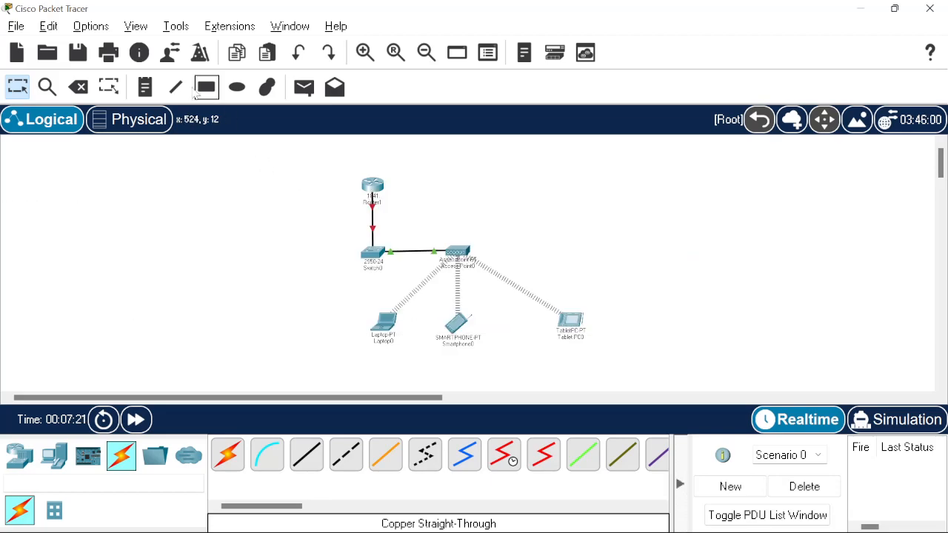
Add text notes reading 11.11.11.11 beside the router and 192.168.10.1 beside the switch.
click(145, 88)
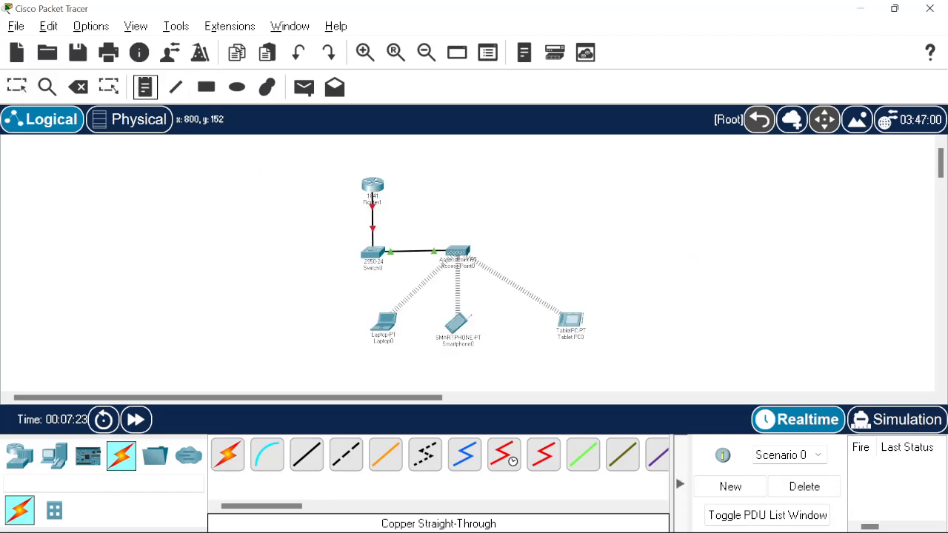
click(410, 187)
text(11.)
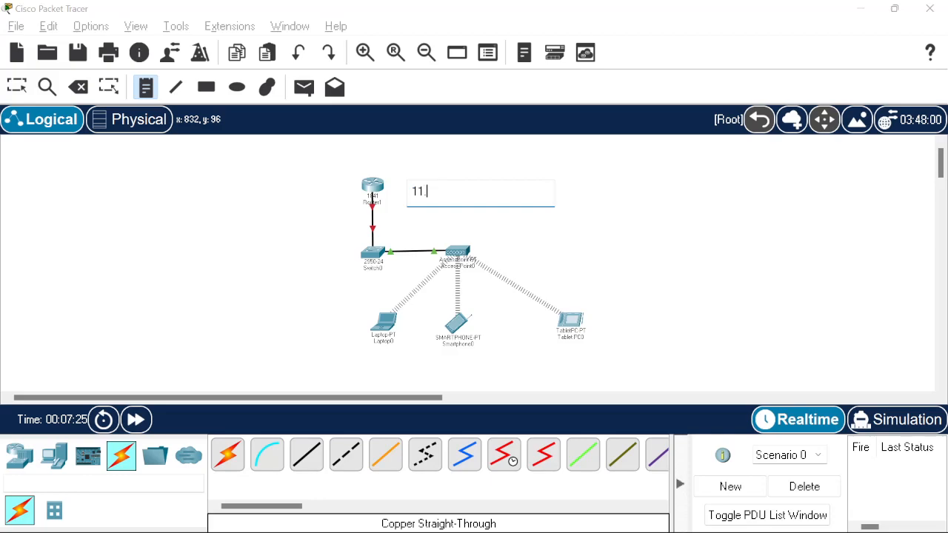
text(11.11.11)
click(335, 251)
text(19)
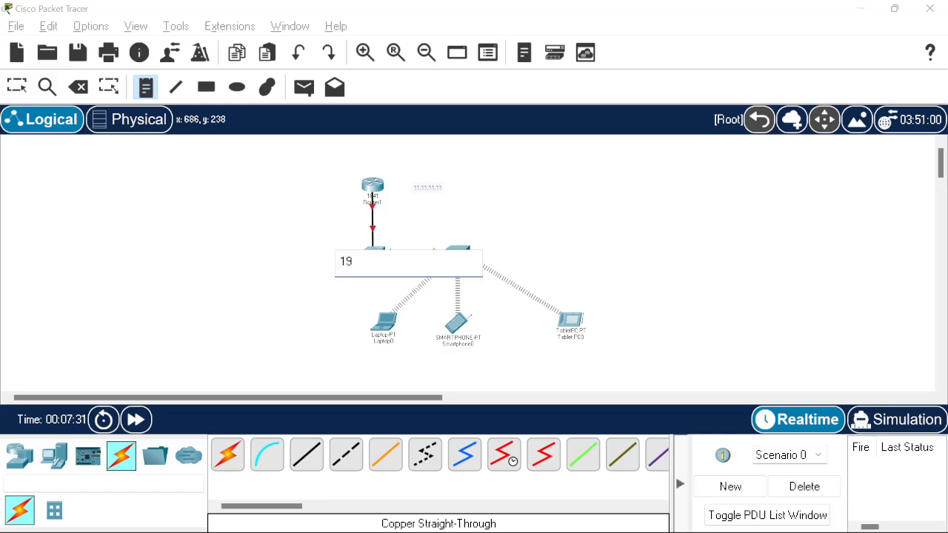
text(2.168.10.1)
Add a text note reading dhcp beside the access point and shift all three notes into clear positions next to their devices.
click(486, 243)
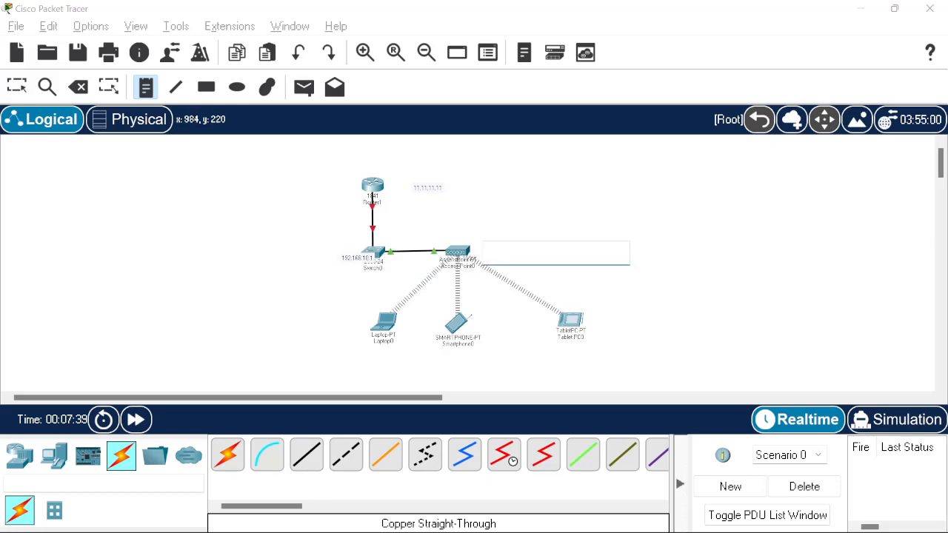
text(dhcp)
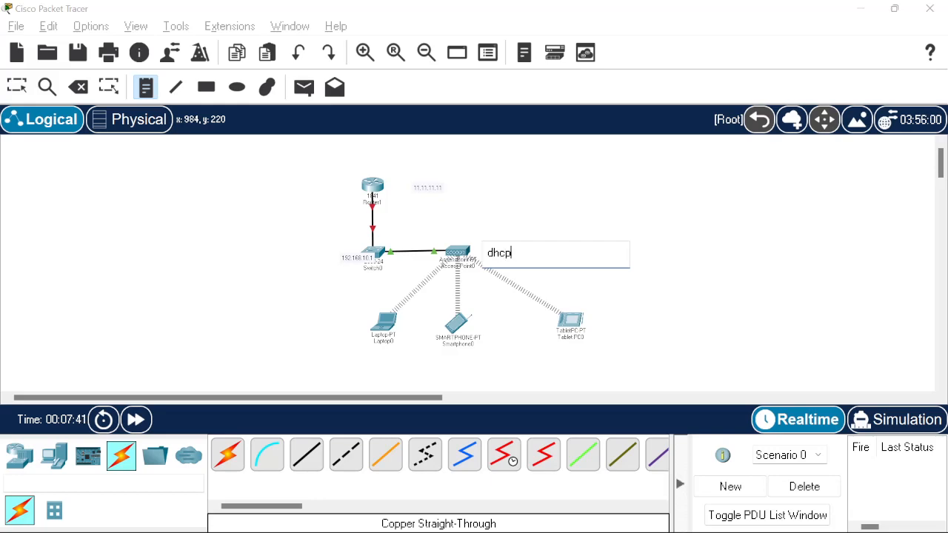
click(16, 87)
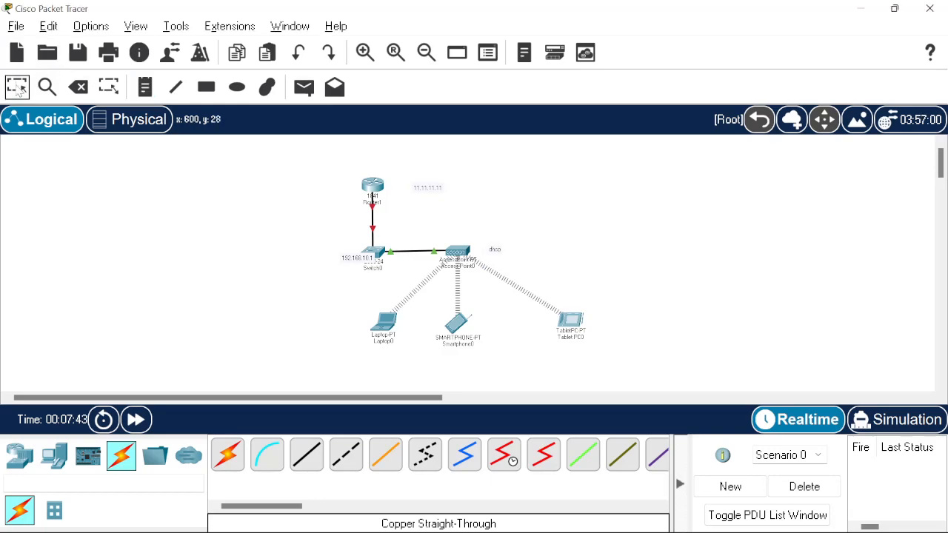
drag(360, 267, 340, 267)
drag(427, 192, 404, 185)
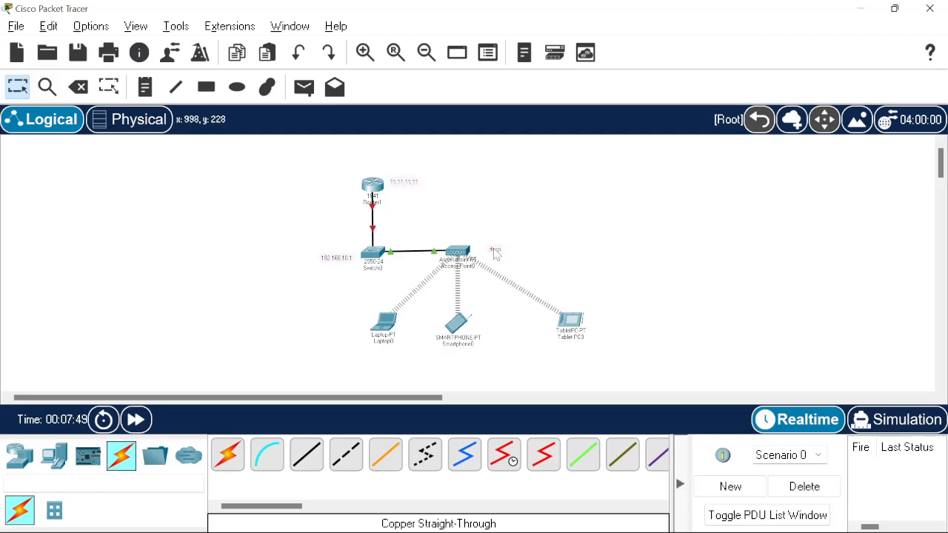
drag(495, 251, 487, 250)
Duplicate the dhcp note and place one copy beneath the tablet.
double_click(486, 249)
click(508, 238)
key(ctrl+v)
click(490, 245)
click(491, 221)
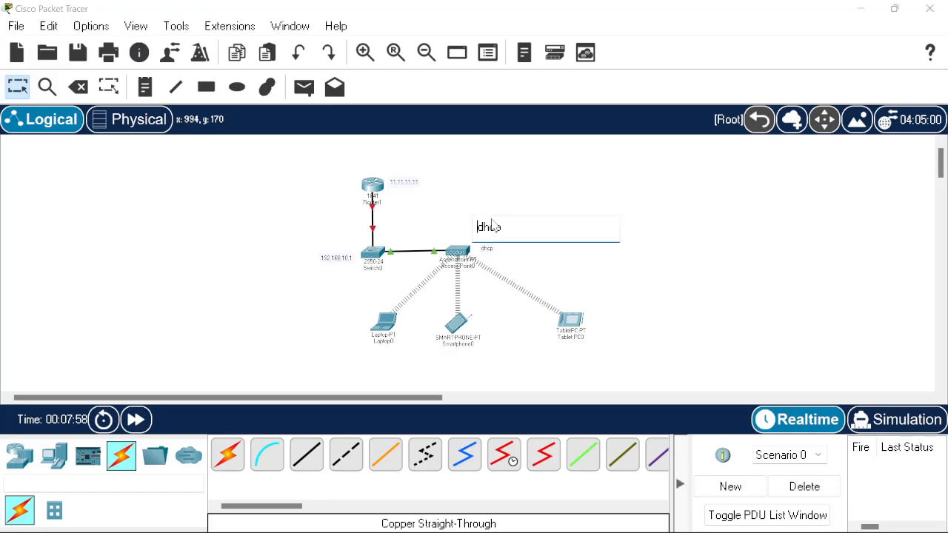
click(538, 207)
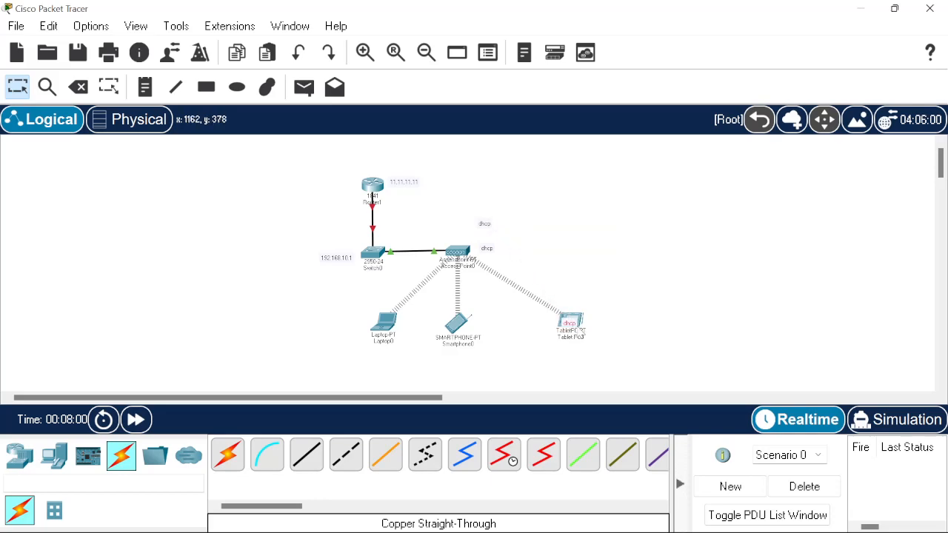
key(ctrl+v)
drag(571, 355, 576, 349)
Place dhcp notes beneath the smartphone and the laptop.
drag(481, 223, 457, 361)
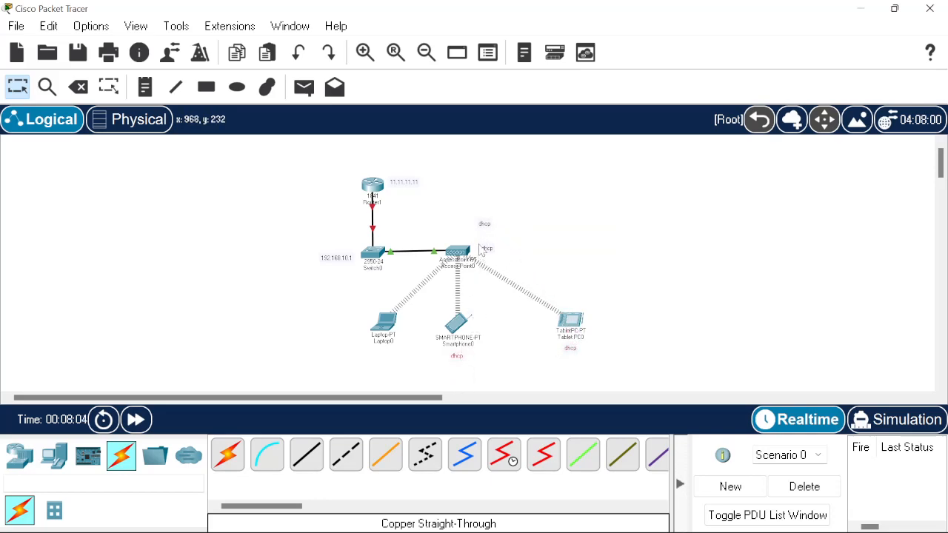
drag(483, 226, 380, 366)
click(361, 383)
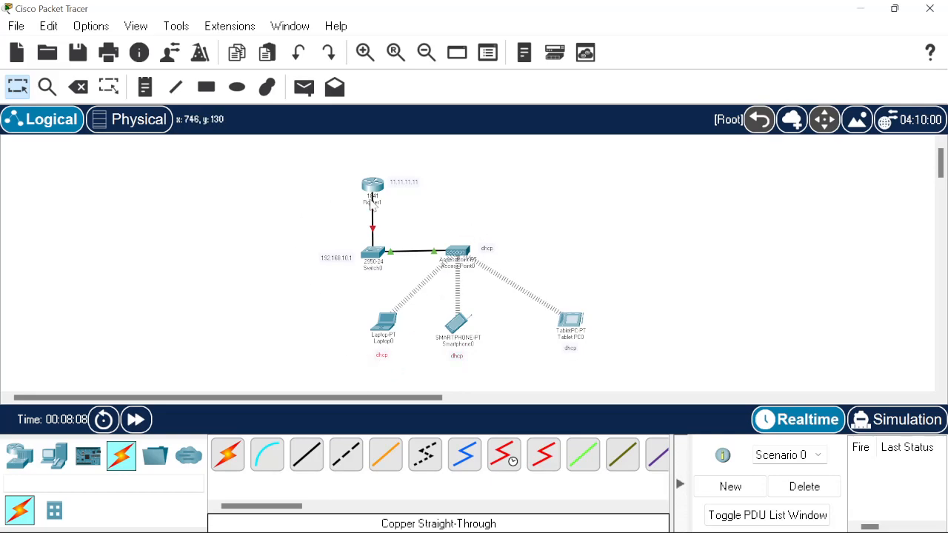
Turn on the router's FastEthernet0/0 port and set its IPv4 address to 192.168.10.1.
click(371, 185)
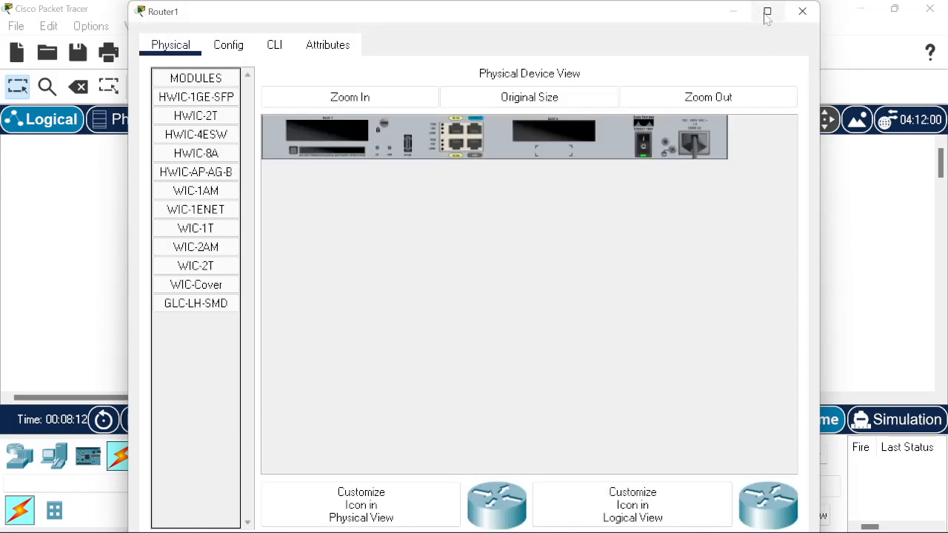
click(768, 8)
click(108, 46)
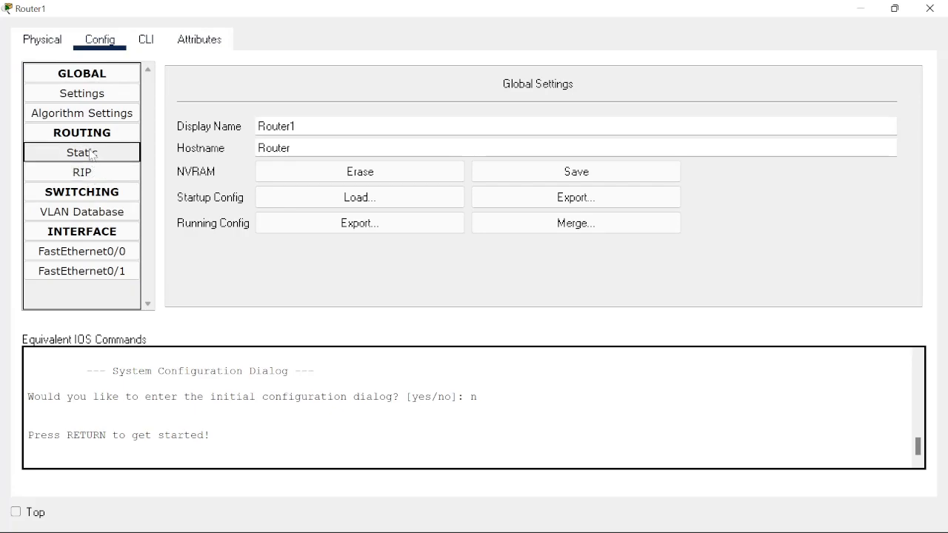
click(81, 252)
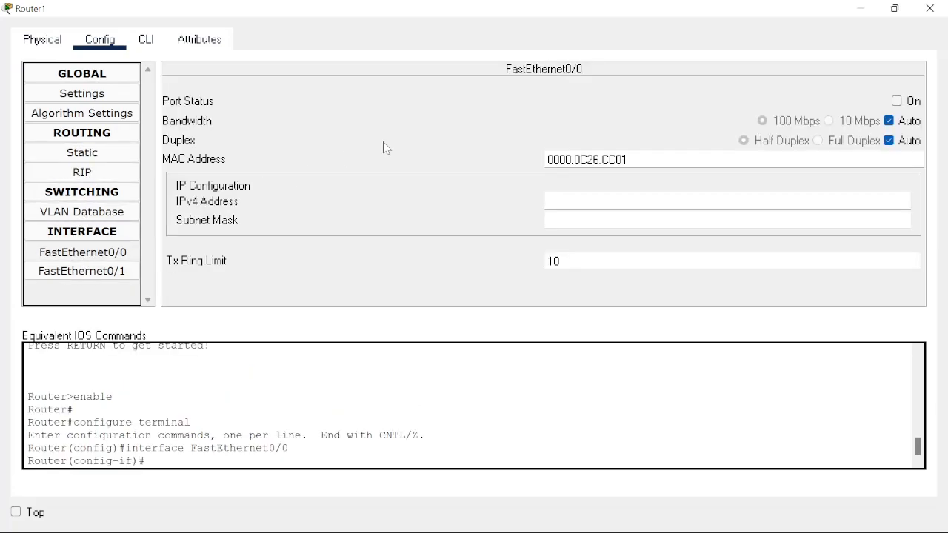
click(897, 102)
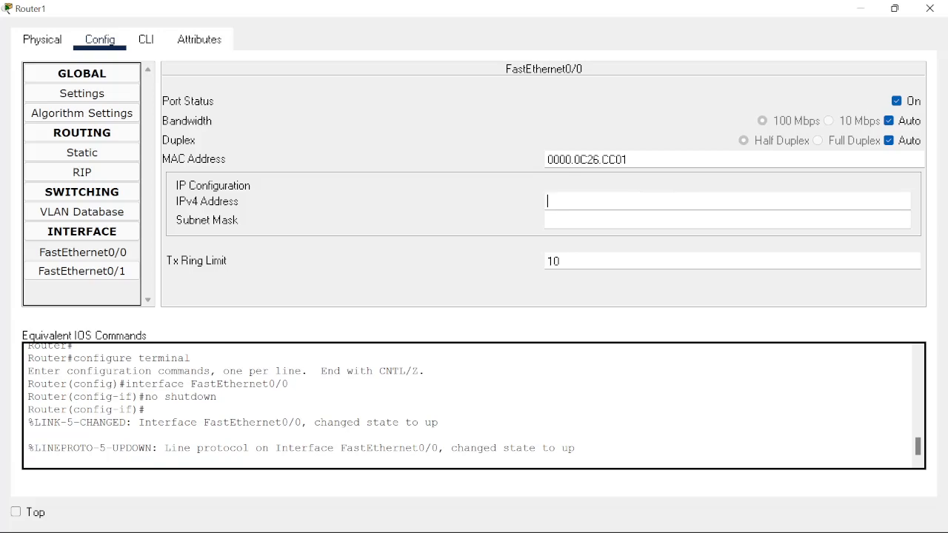
text(192.168.10)
key(alt+Tab)
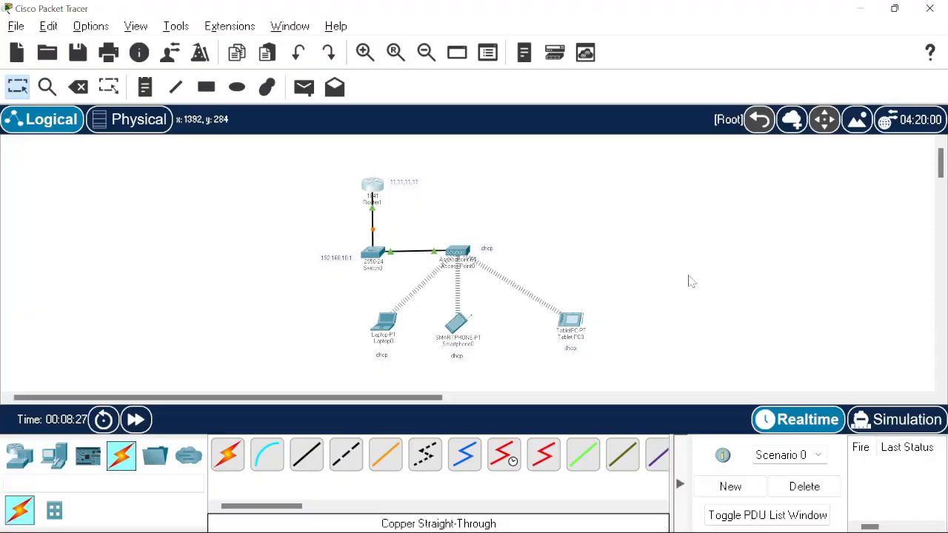
key(alt+Tab)
key(alt+Tab)
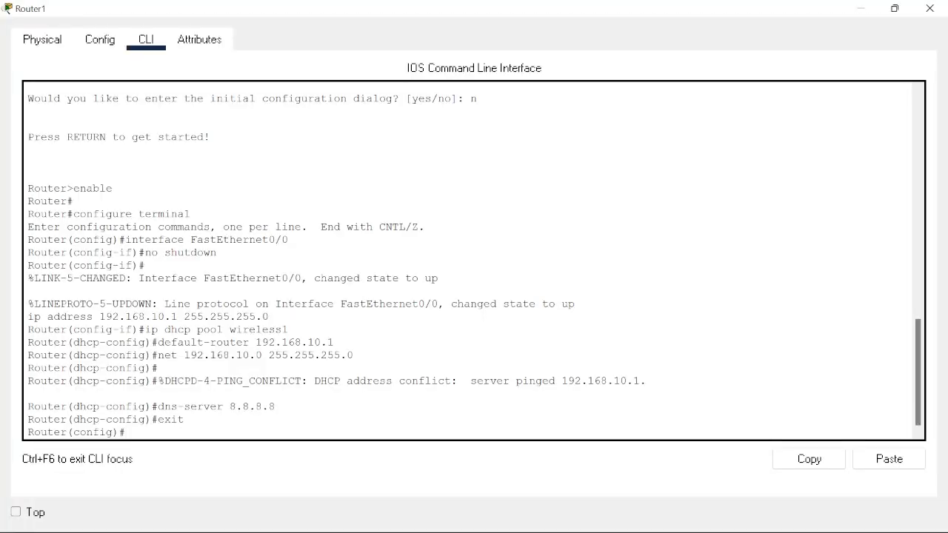
Set the SSID of the access point's Port 1 to TROJAN.
key(alt+Tab)
click(812, 150)
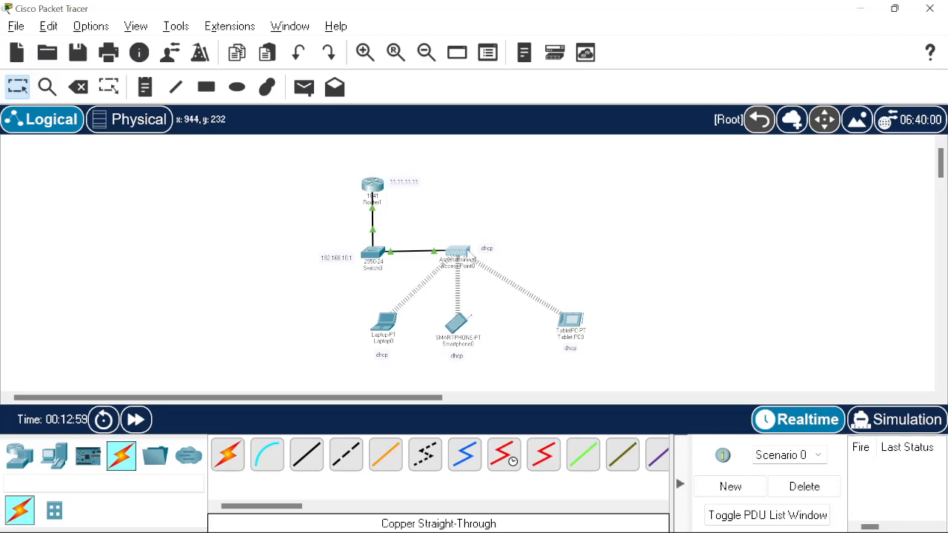
click(466, 254)
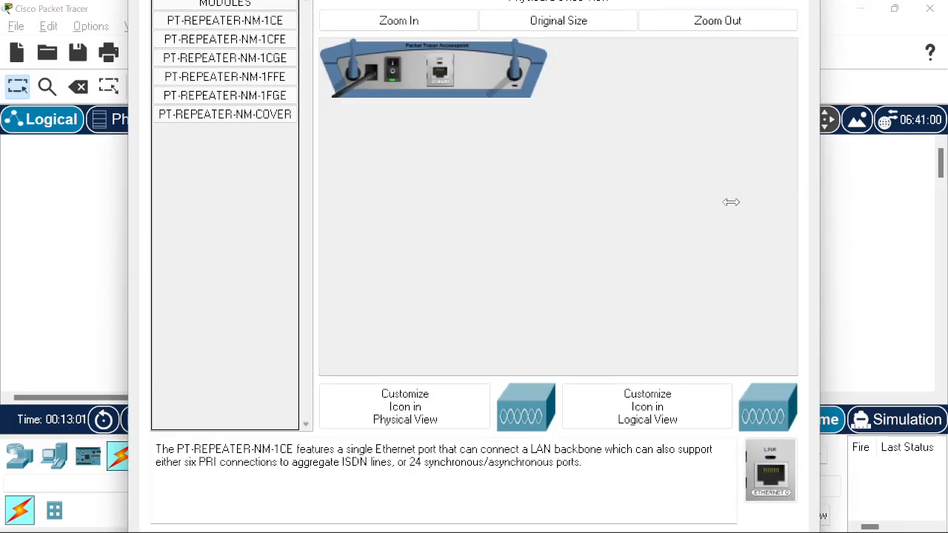
click(222, 45)
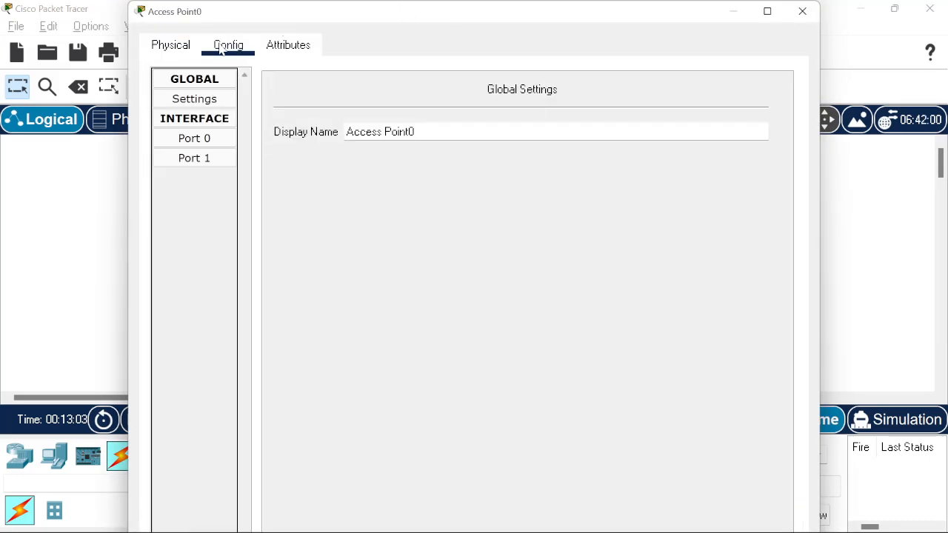
click(197, 143)
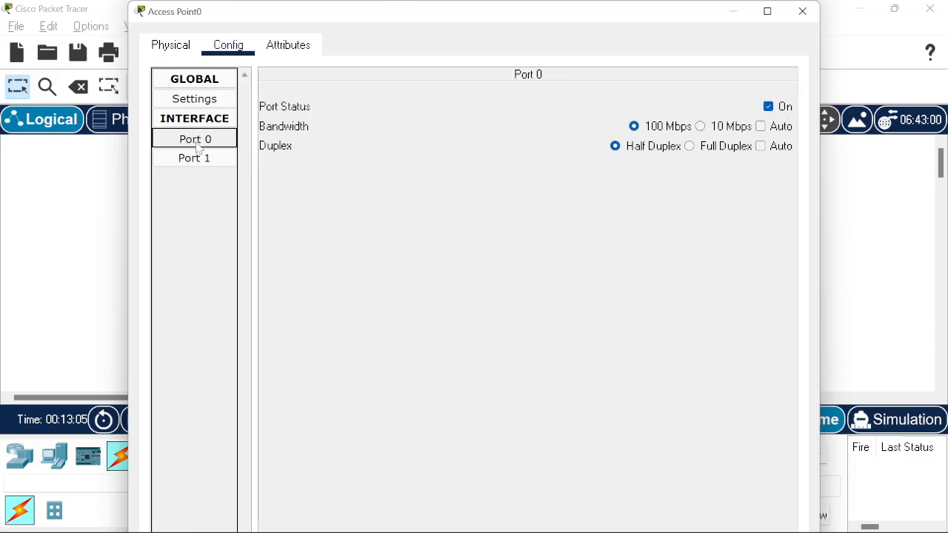
click(203, 159)
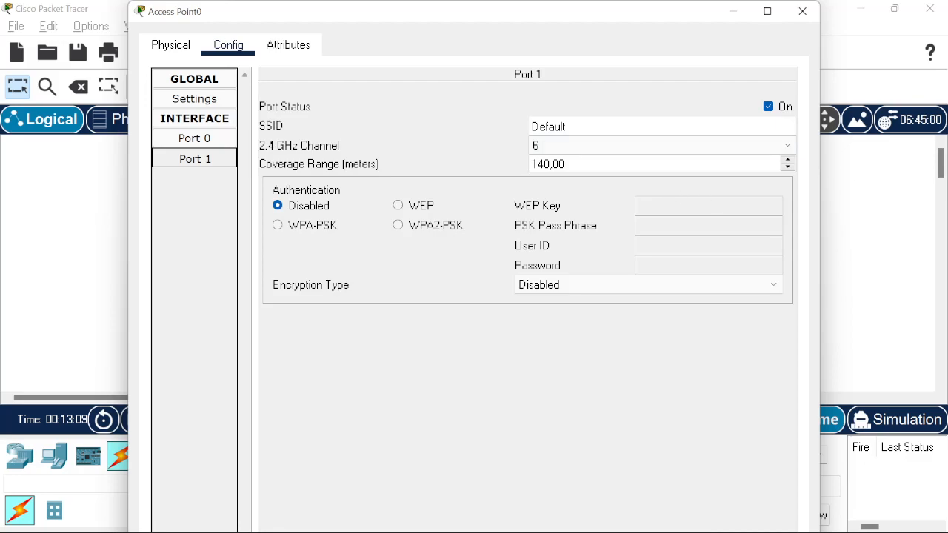
double_click(548, 127)
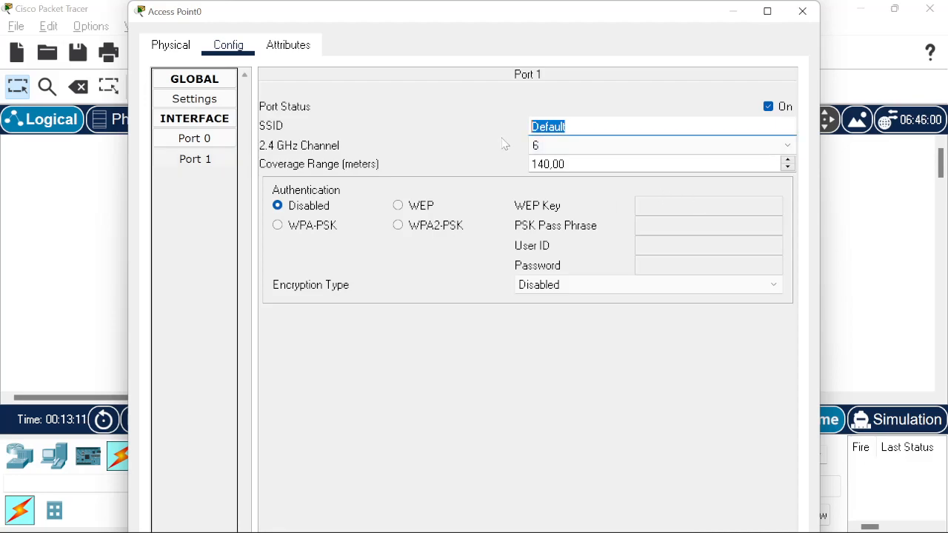
text(TROJAN)
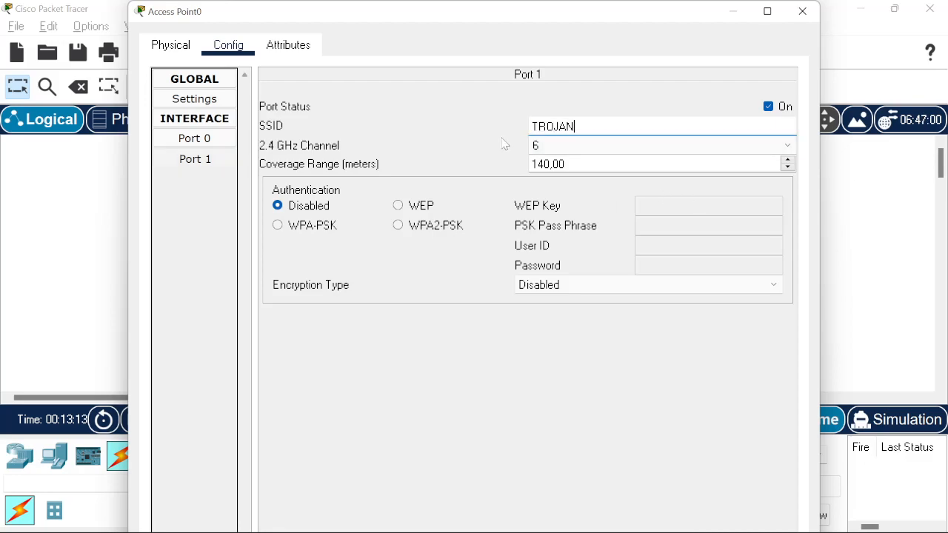
Secure the access point's Port 1 with WPA2-PSK authentication and enter the PSK pass phrase.
click(313, 229)
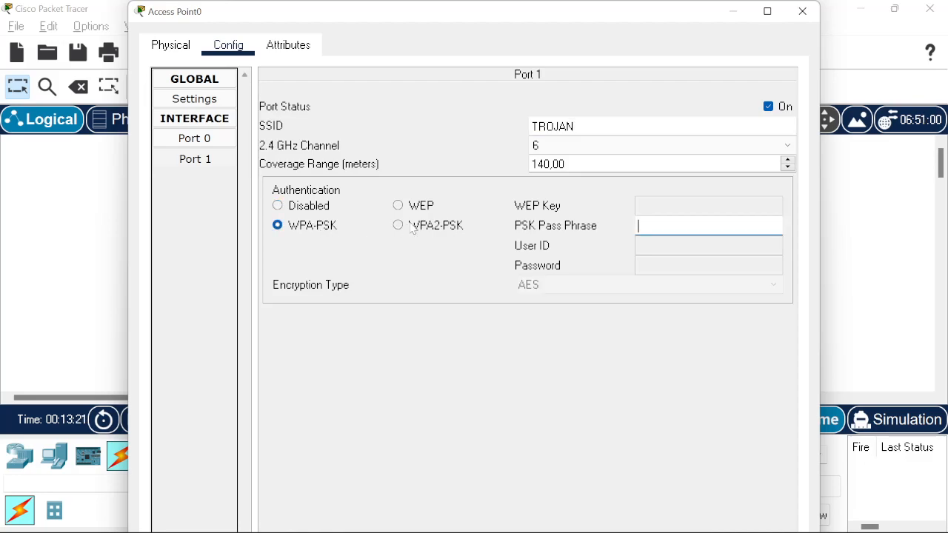
click(305, 230)
click(438, 232)
text(12345678)
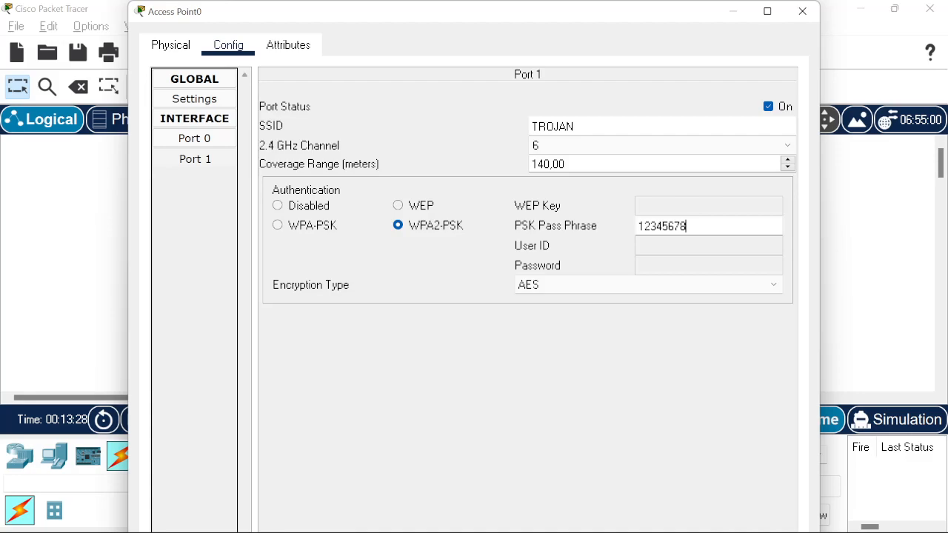
Minimize the access point's window and move the tablet slightly closer to the smartphone.
click(737, 17)
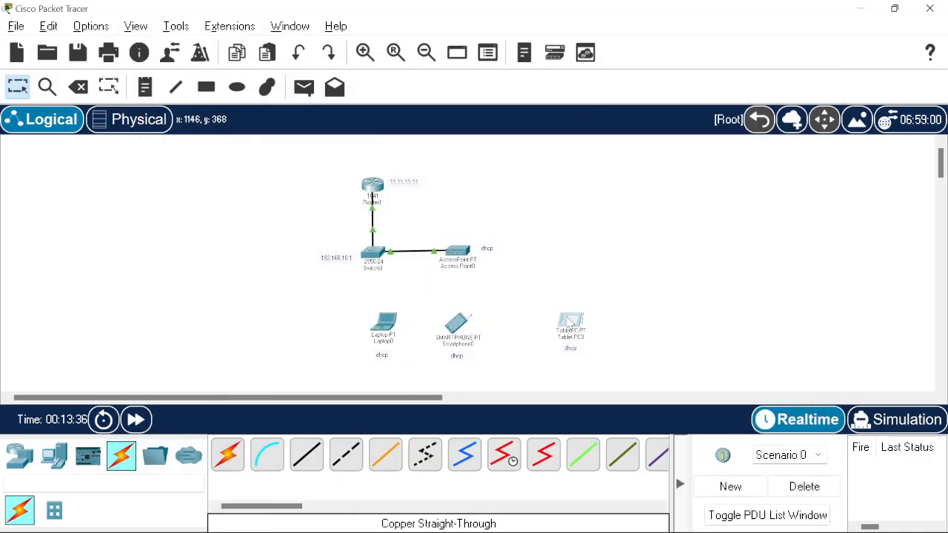
drag(571, 320, 554, 322)
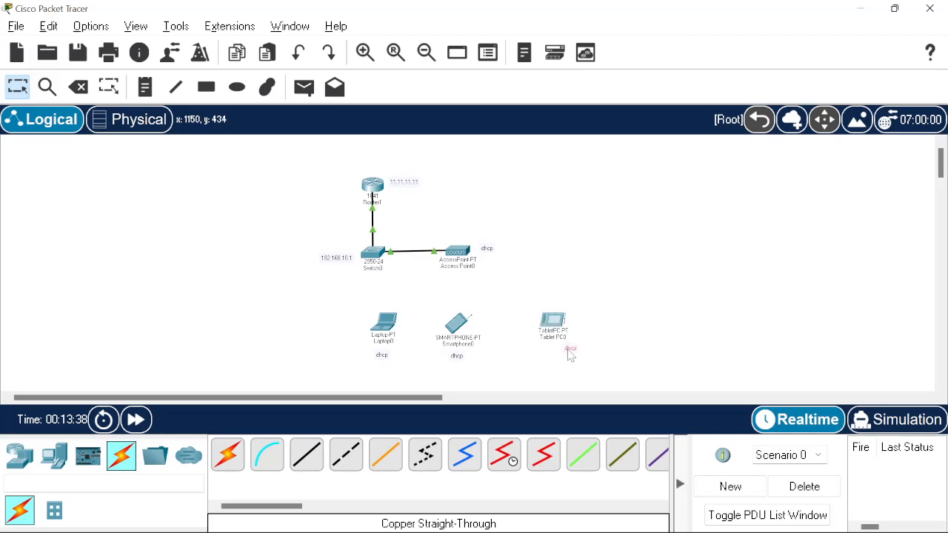
Set the SSID of the smartphone's Wireless0 interface to TROJAN.
click(454, 324)
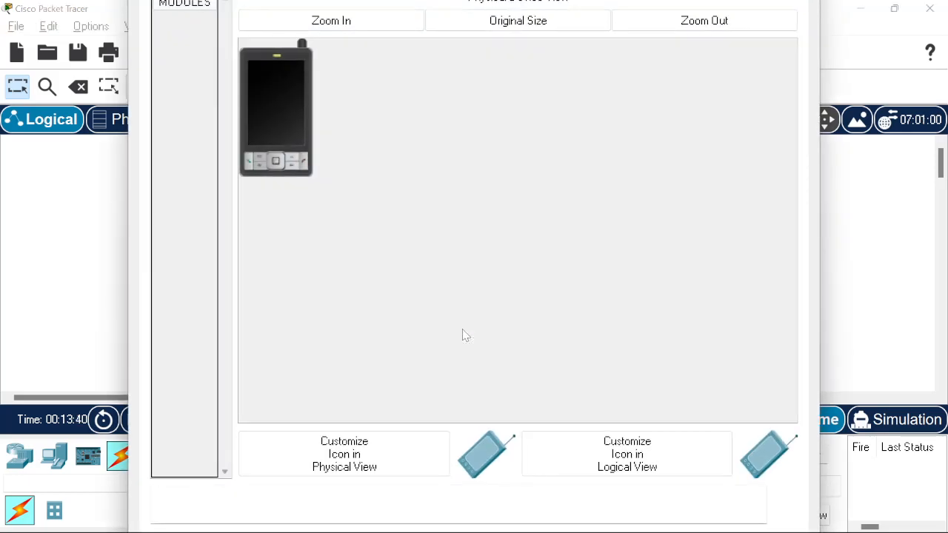
click(821, 140)
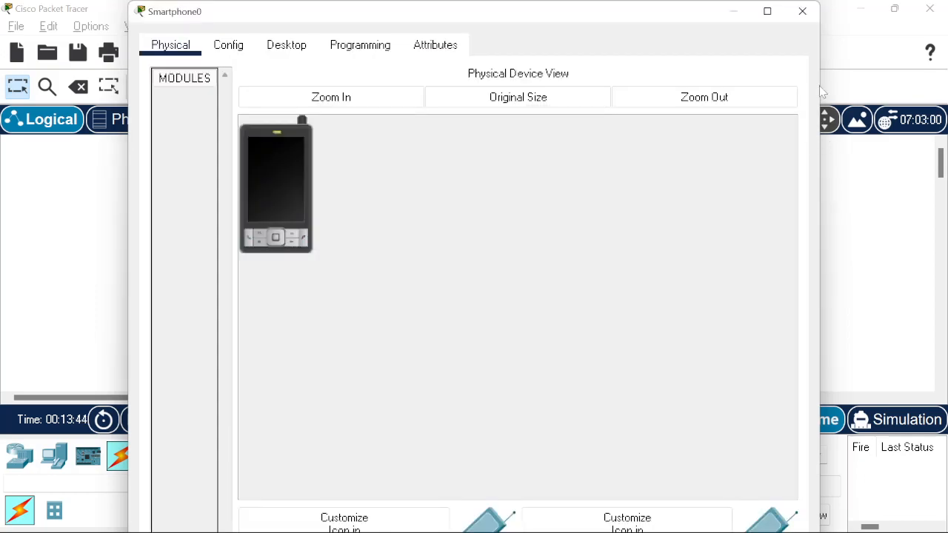
click(767, 11)
click(100, 39)
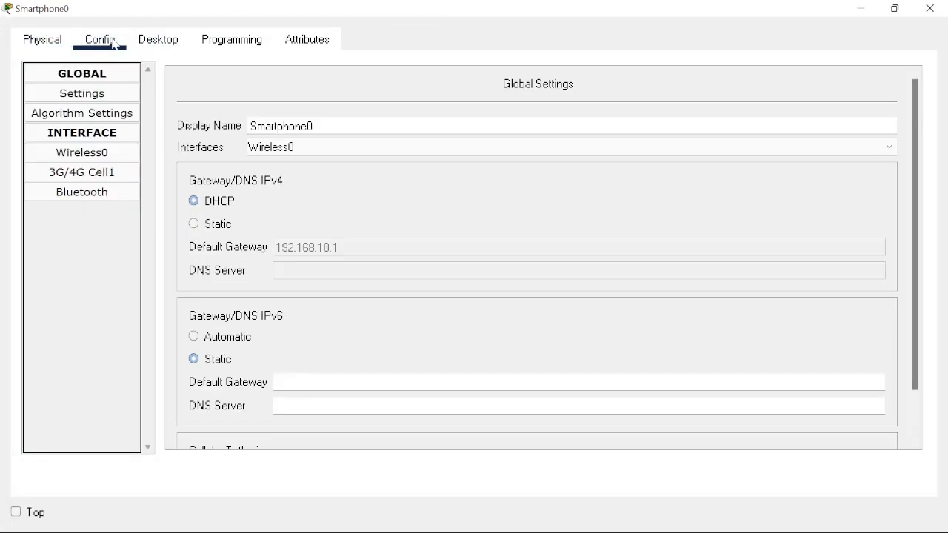
click(98, 156)
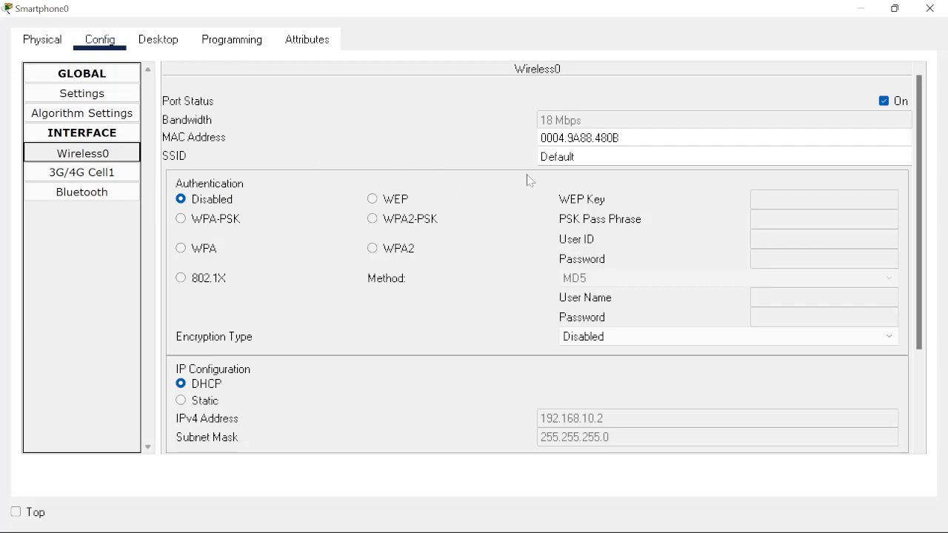
click(575, 156)
drag(575, 156, 548, 156)
key(BackSpace)
key(BackSpace)
text(TROJAN)
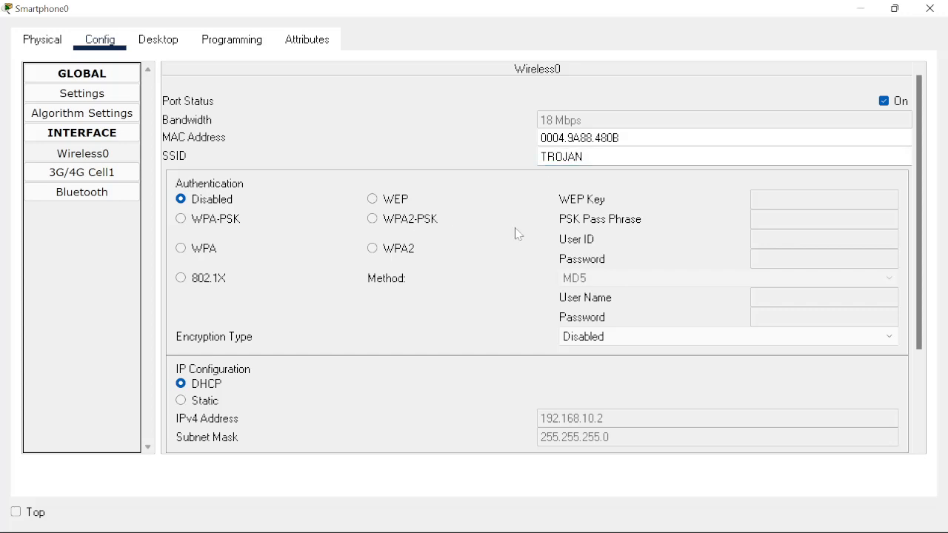
Secure the smartphone's Wireless0 interface with WPA2-PSK authentication, enter the PSK pass phrase, and recheck the interface's settings.
click(419, 220)
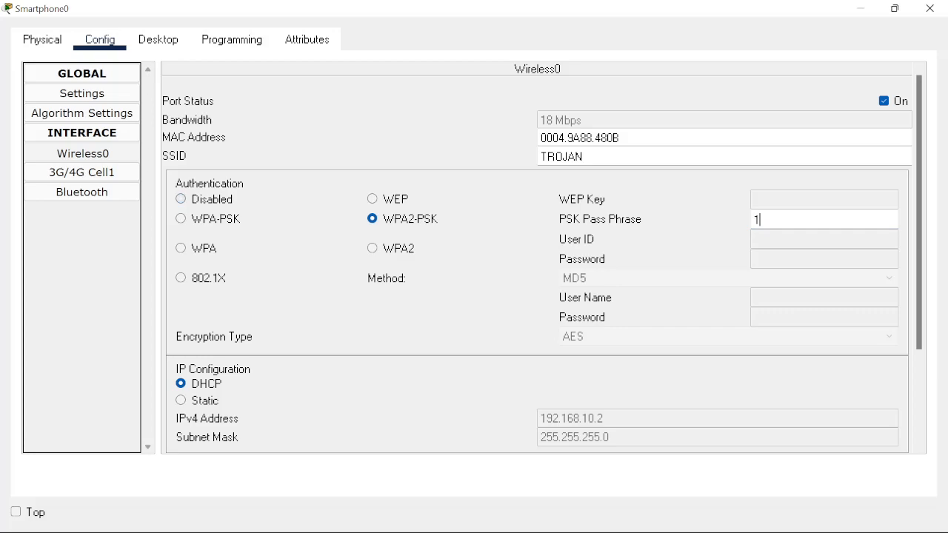
text(12345678)
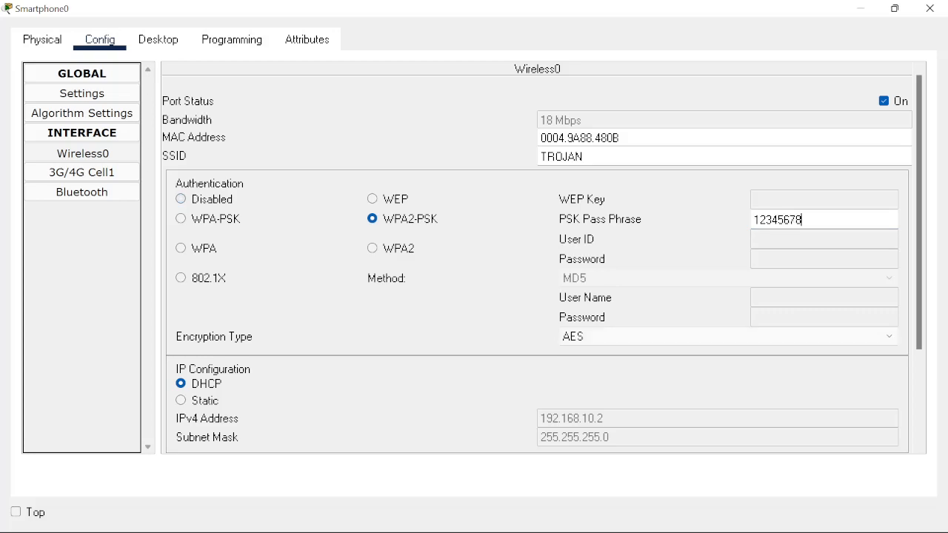
scroll(664, 336, down, 1)
scroll(430, 438, down, 3)
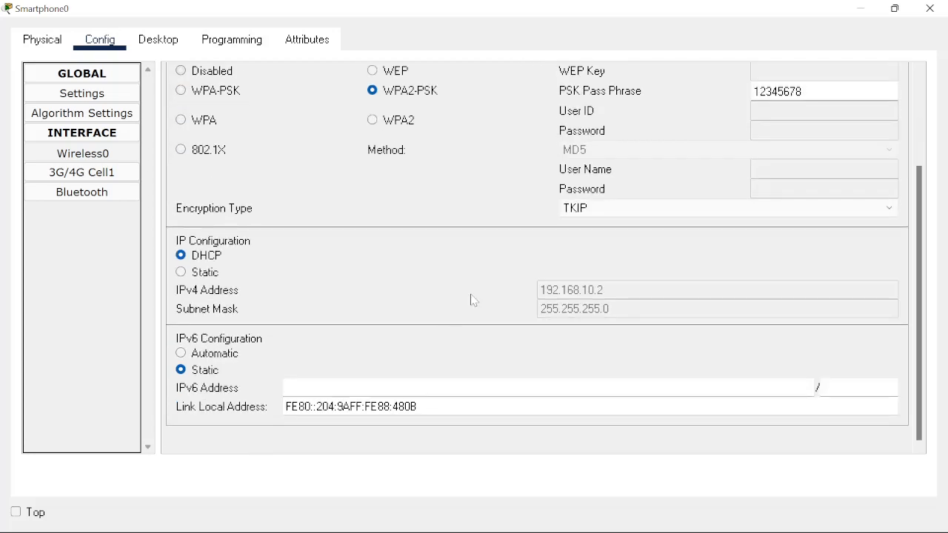
click(857, 11)
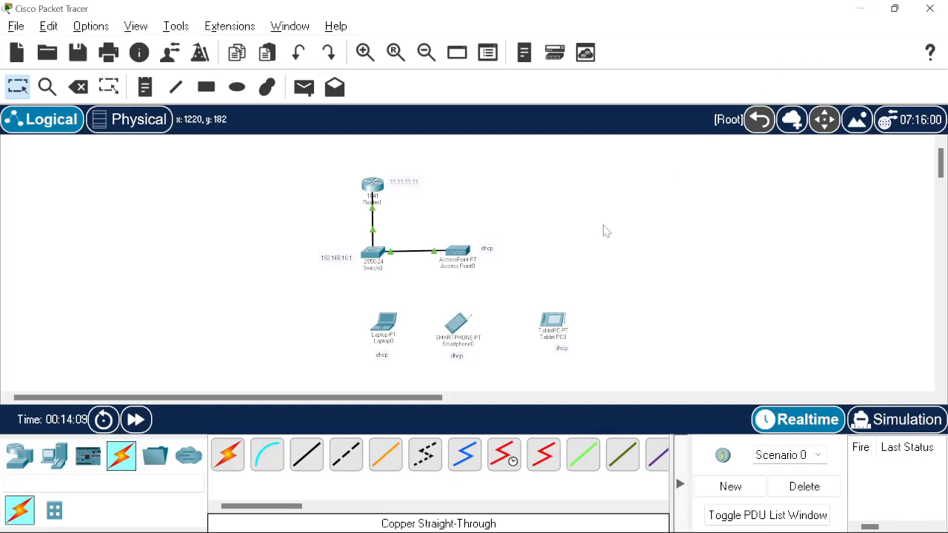
click(461, 327)
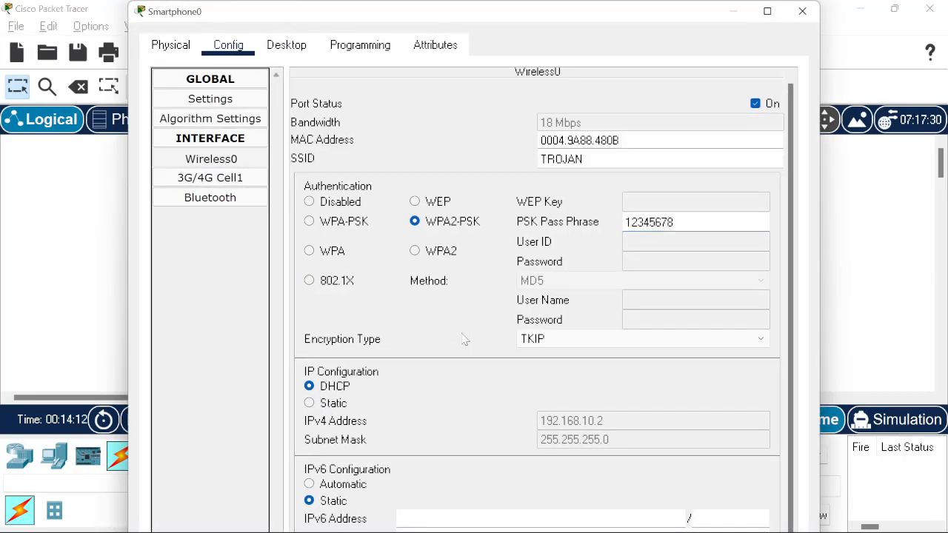
click(767, 11)
scroll(592, 252, down, 3)
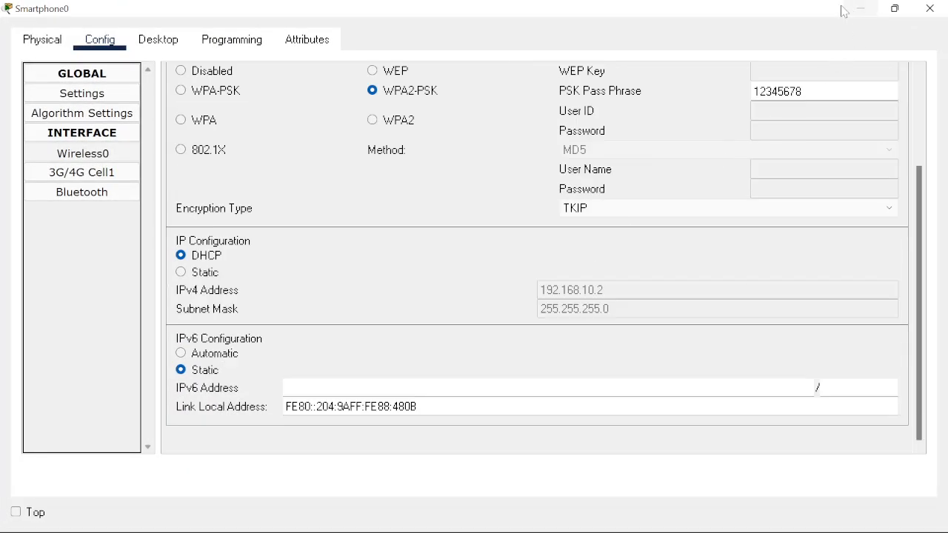
click(861, 8)
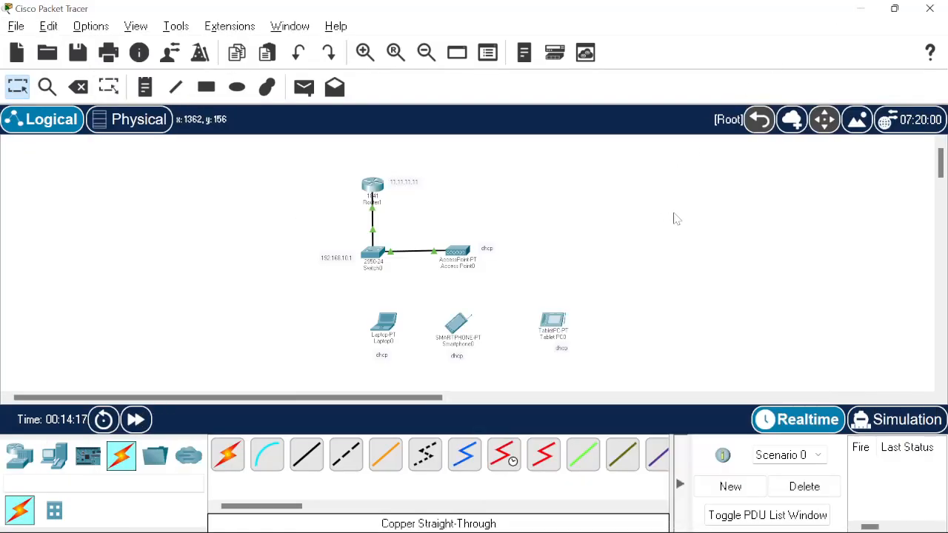
key(alt+Tab)
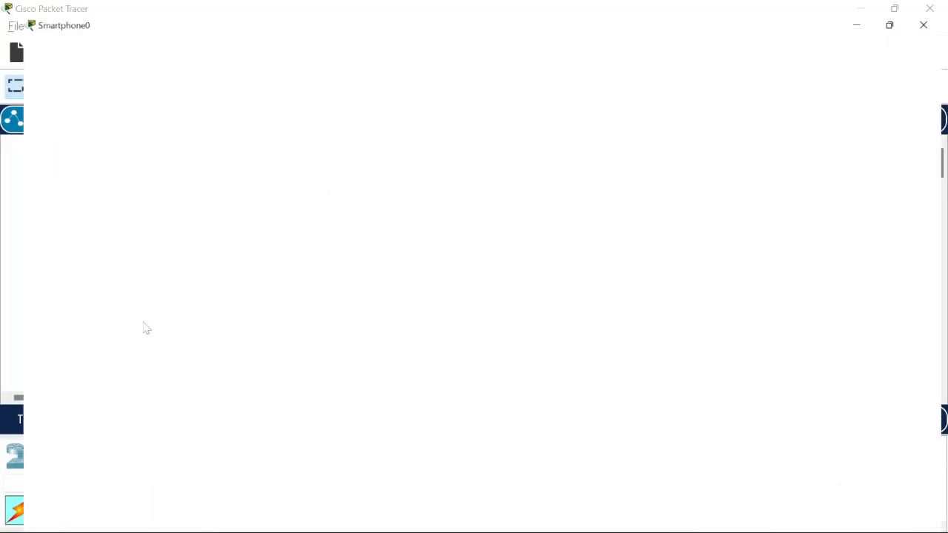
key(alt+Tab)
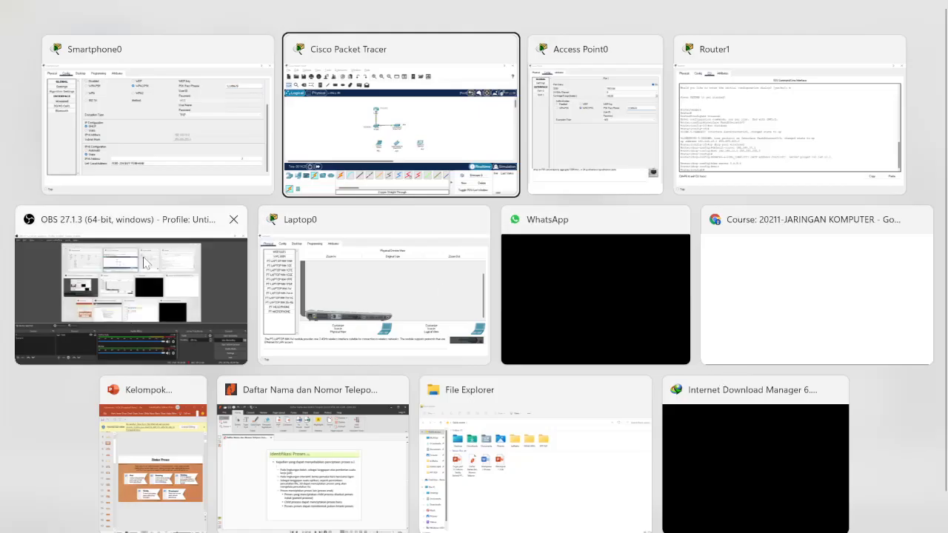
key(alt+Tab)
key(alt+Tab)
key(alt+Tab)
key(alt+Tab)
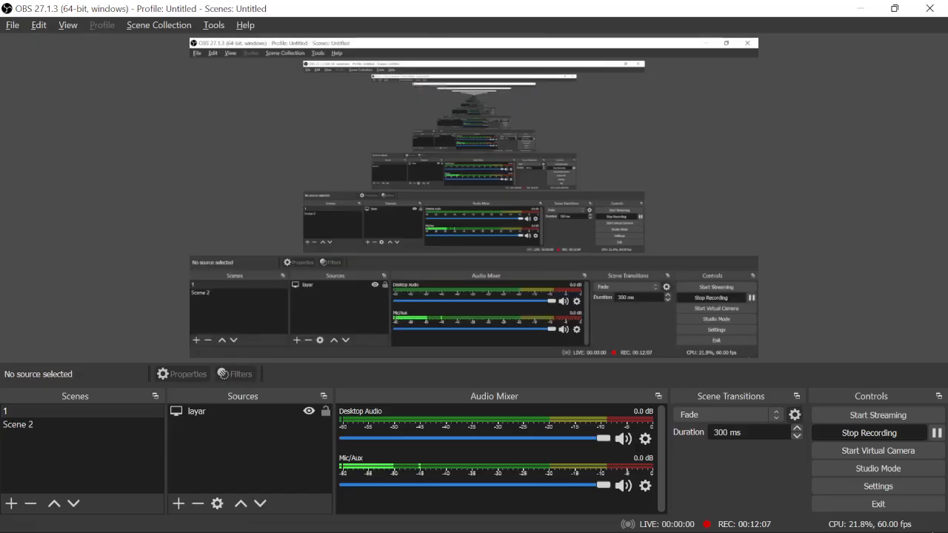
click(937, 433)
click(937, 435)
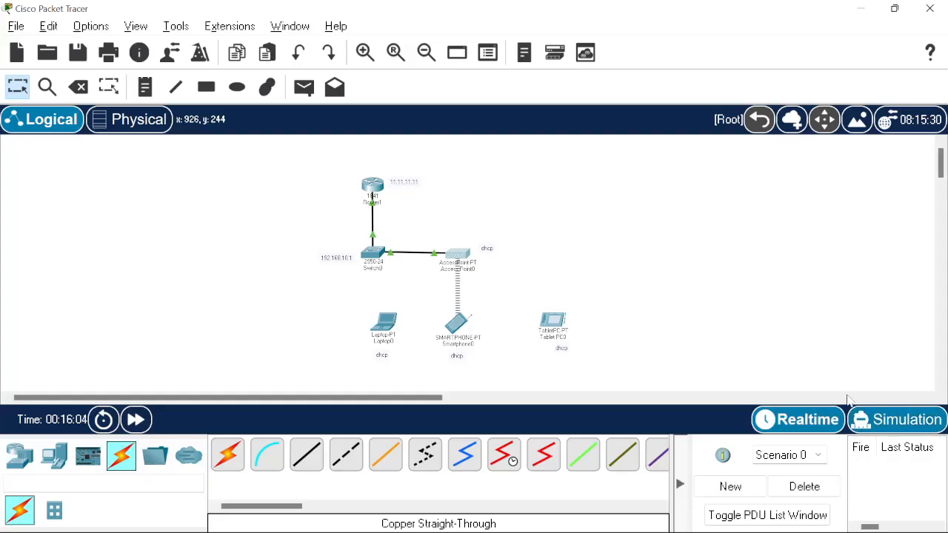
Set the SSID of the tablet's Wireless0 interface to TROJAN.
click(555, 322)
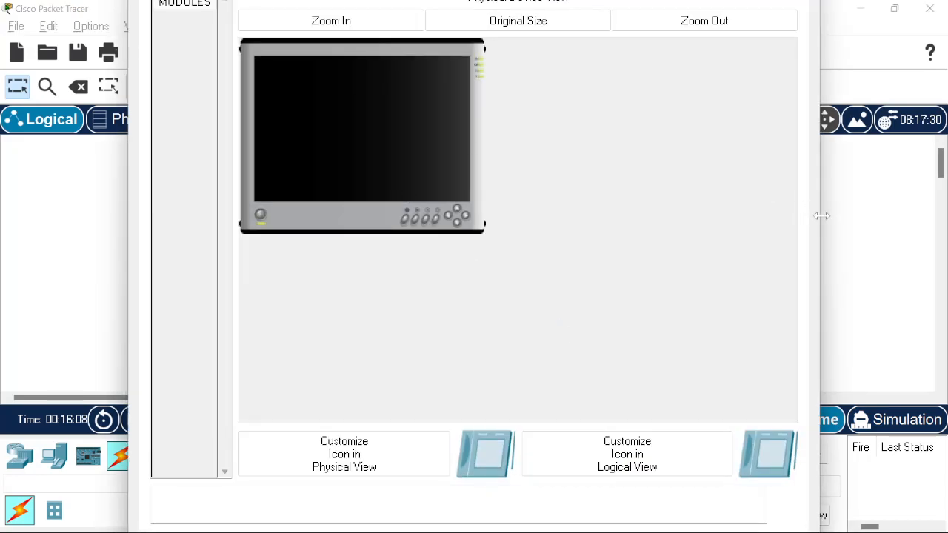
click(228, 45)
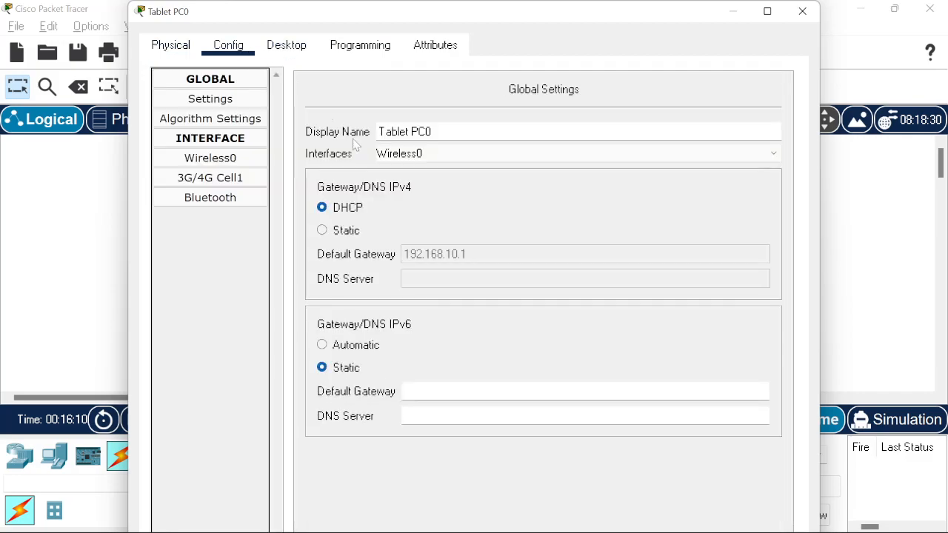
click(211, 159)
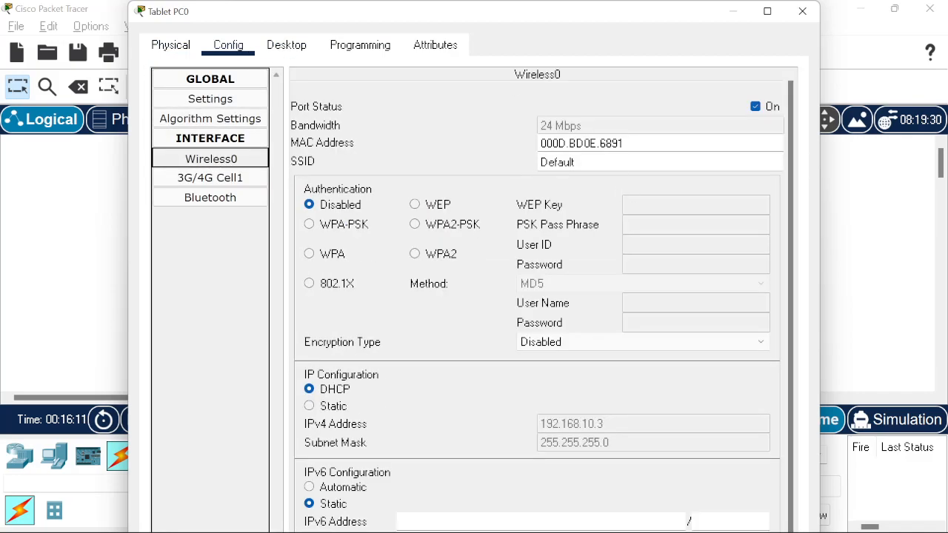
double_click(557, 162)
key(Right)
key(BackSpace)
key(BackSpace)
key(BackSpace)
key(BackSpace)
key(BackSpace)
key(BackSpace)
key(BackSpace)
text(TROJAN)
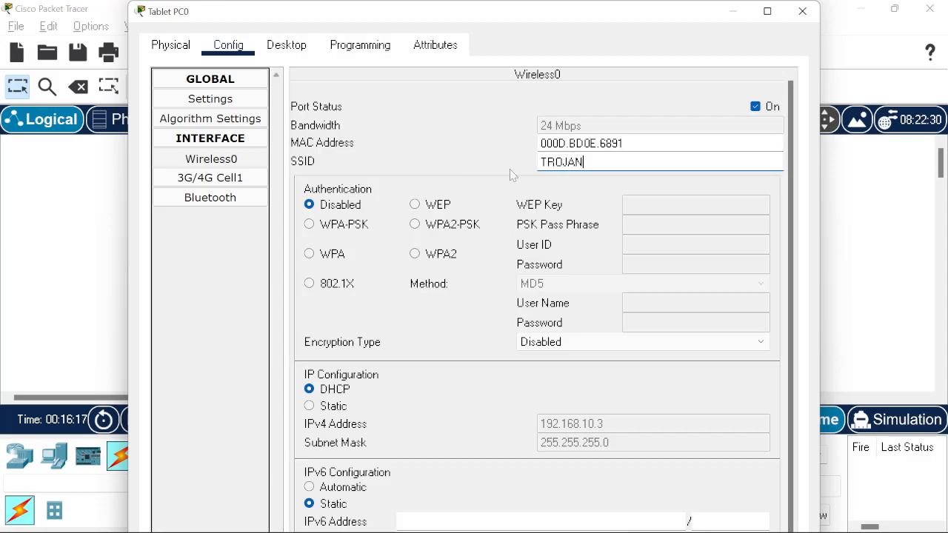
Secure the tablet's Wireless0 interface with WPA2-PSK authentication, enter the PSK pass phrase, and close its configuration window.
click(417, 225)
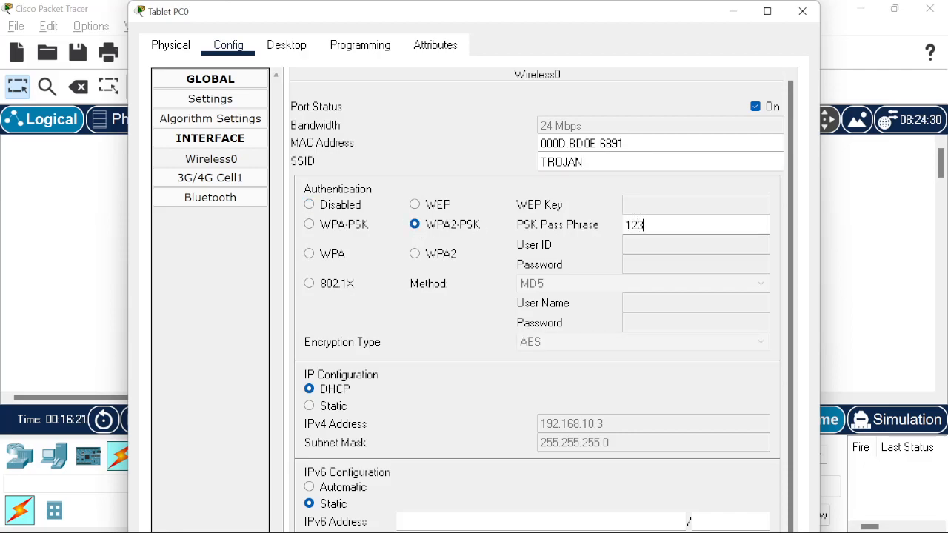
text(12345678)
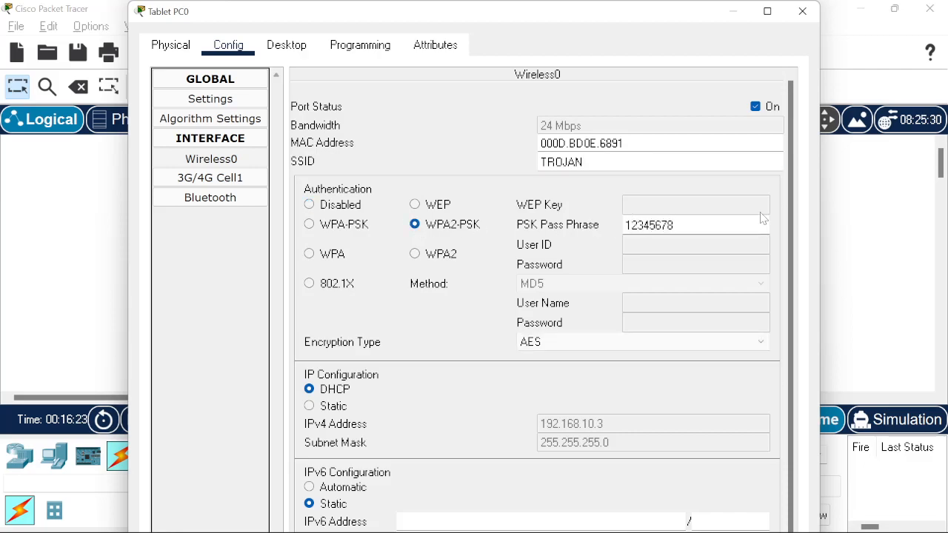
click(802, 11)
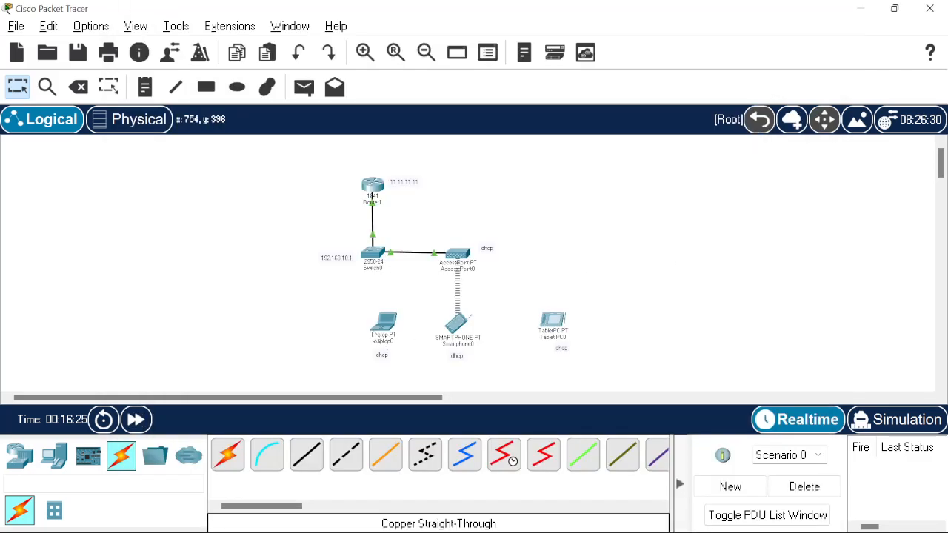
Set the SSID of the laptop's Wireless0 interface to TROJAN.
click(375, 333)
click(227, 48)
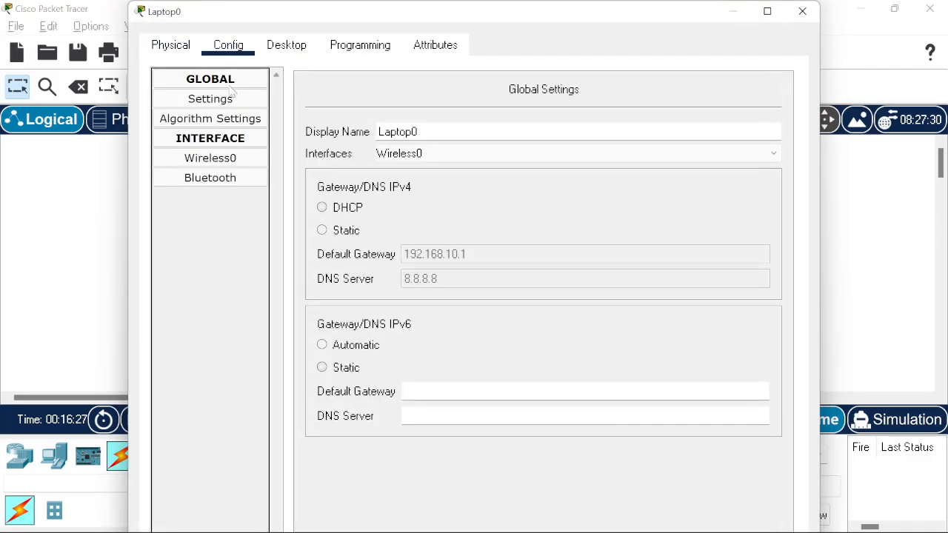
click(211, 158)
click(591, 162)
key(BackSpace)
key(BackSpace)
key(BackSpace)
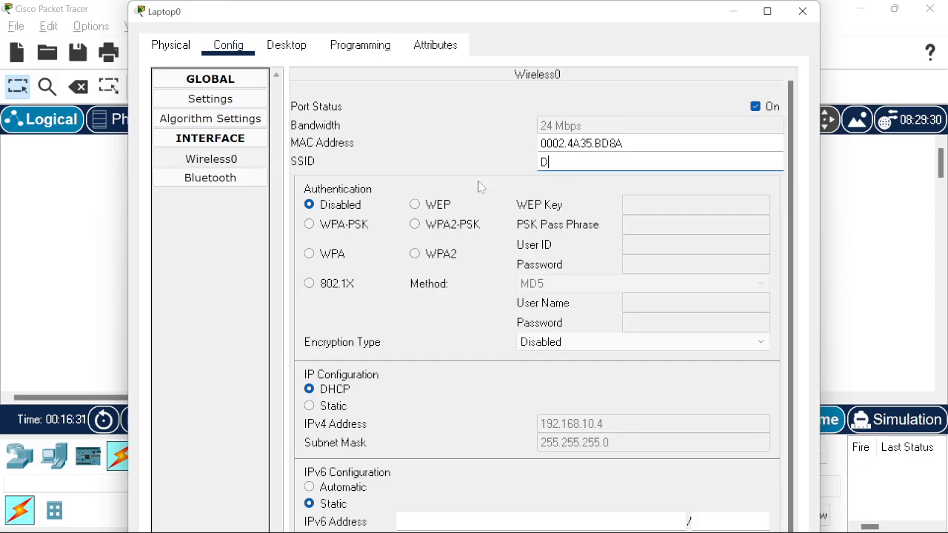
text(TROJAN)
key(Return)
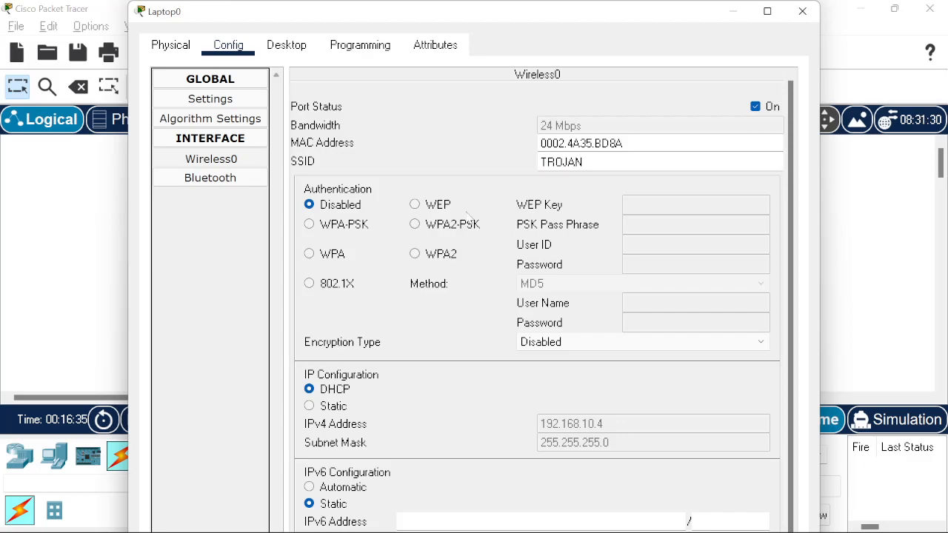
Secure the laptop's Wireless0 interface with WPA2-PSK authentication, enter the PSK pass phrase, and return to the topology.
click(463, 226)
text(12345678)
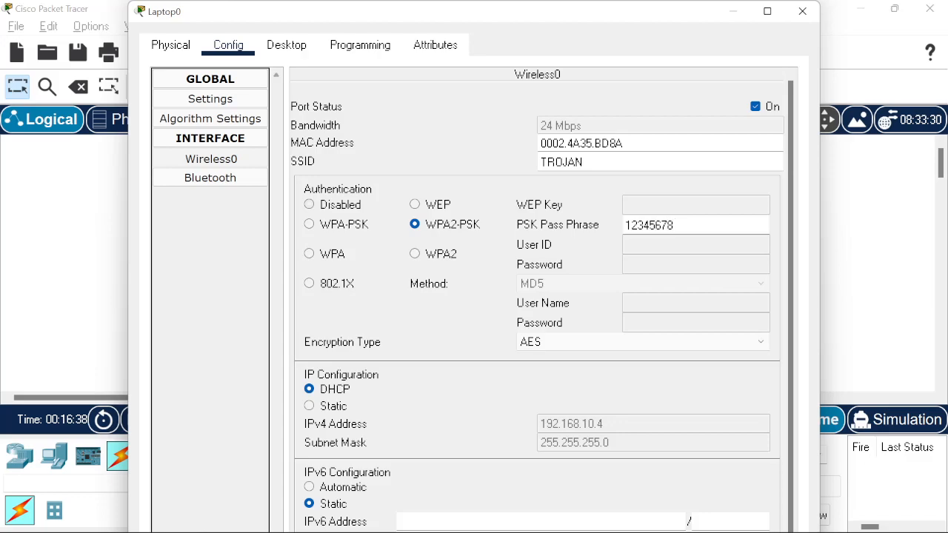
click(883, 235)
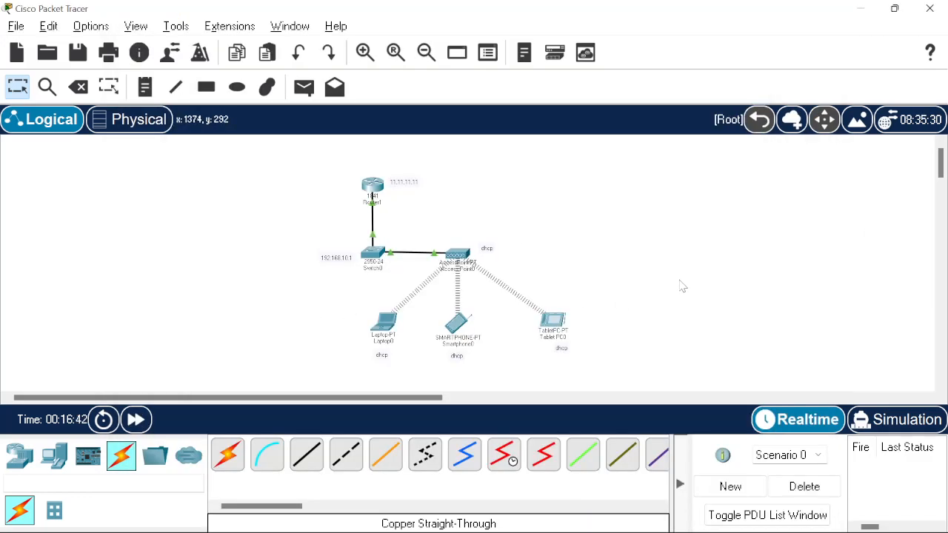
key(alt+Tab)
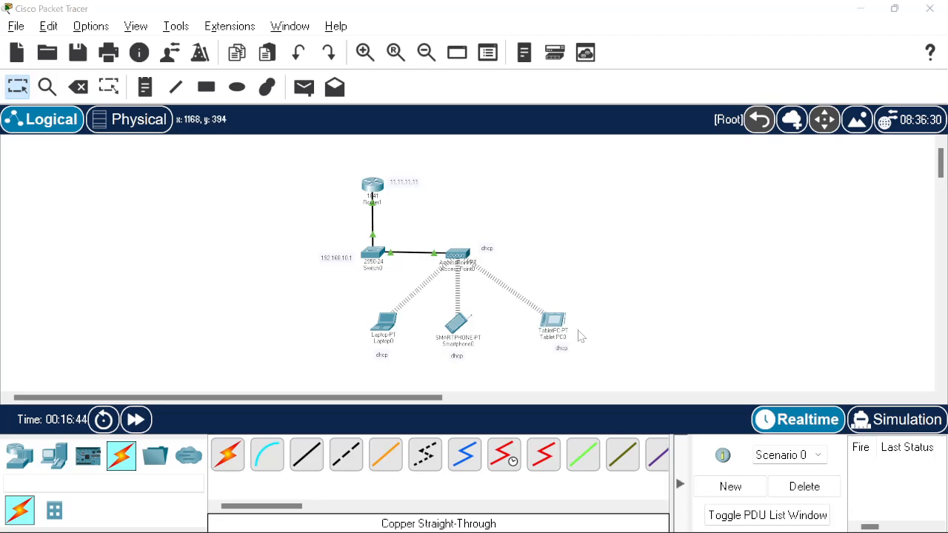
key(alt+Tab)
key(alt+Tab)
key(alt+Tab)
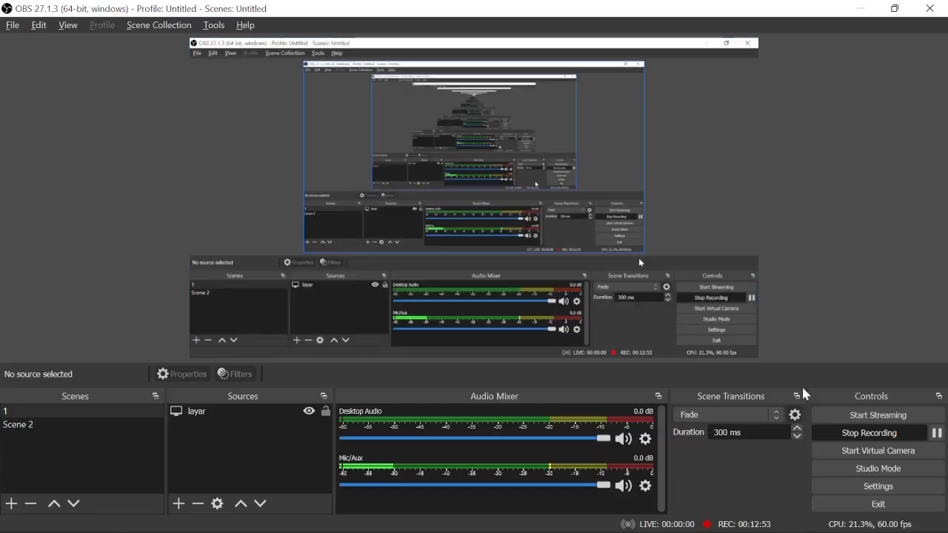
key(alt+Tab)
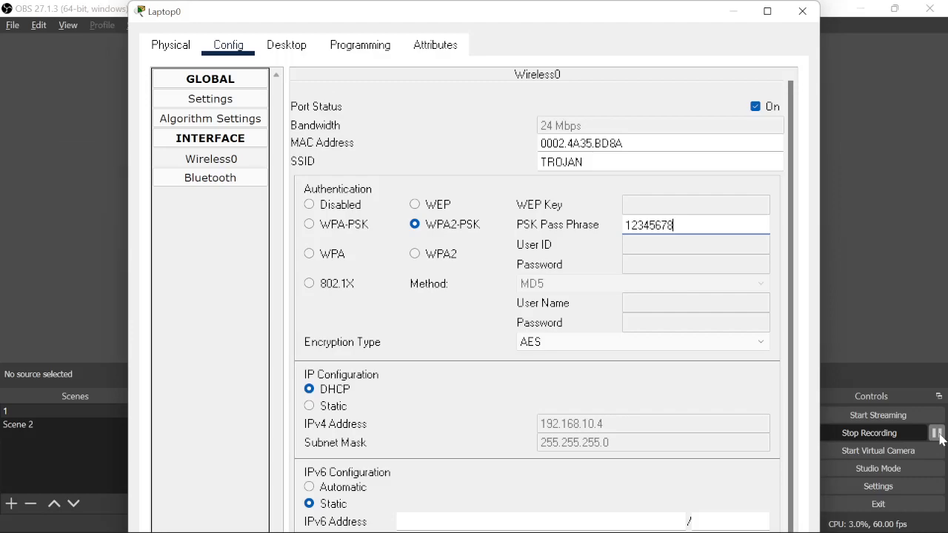
key(alt+Tab)
key(alt+Tab)
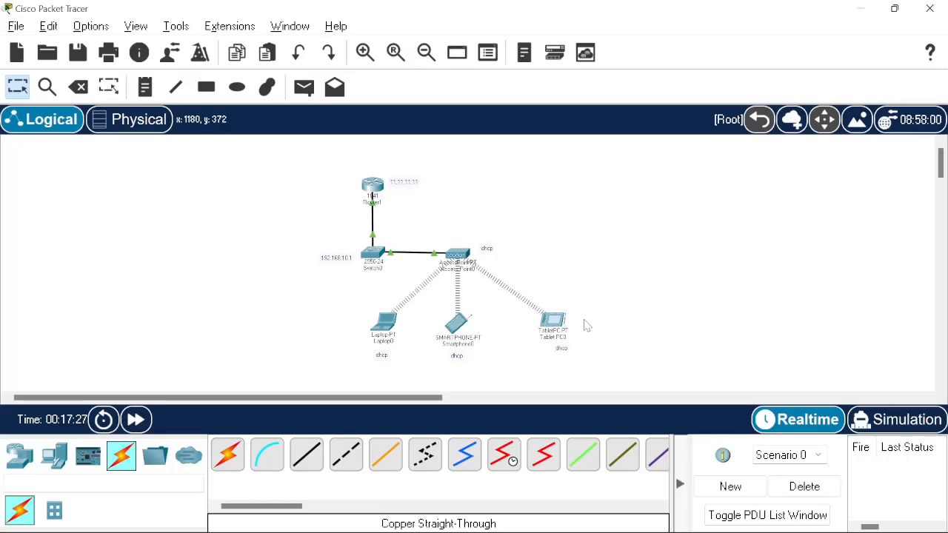
key(alt+Tab)
key(alt+Tab)
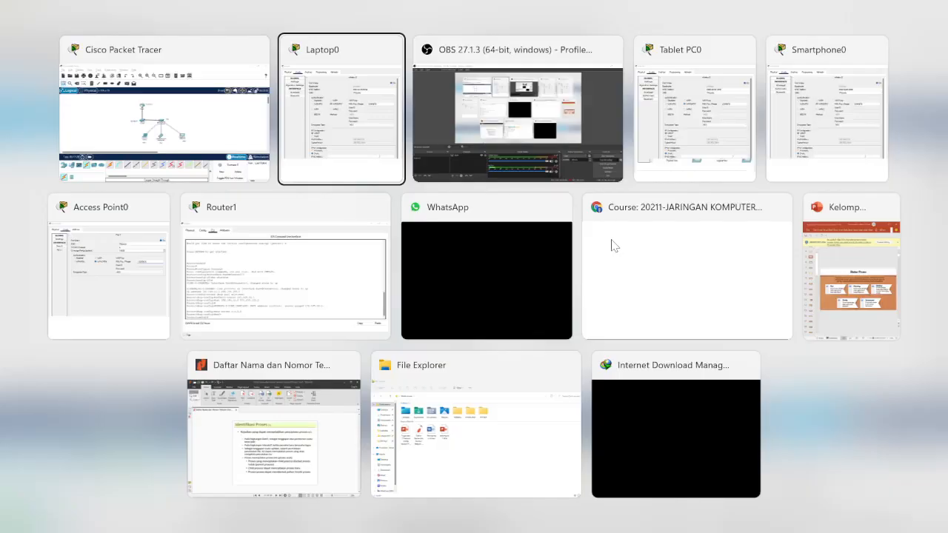
key(alt+Tab)
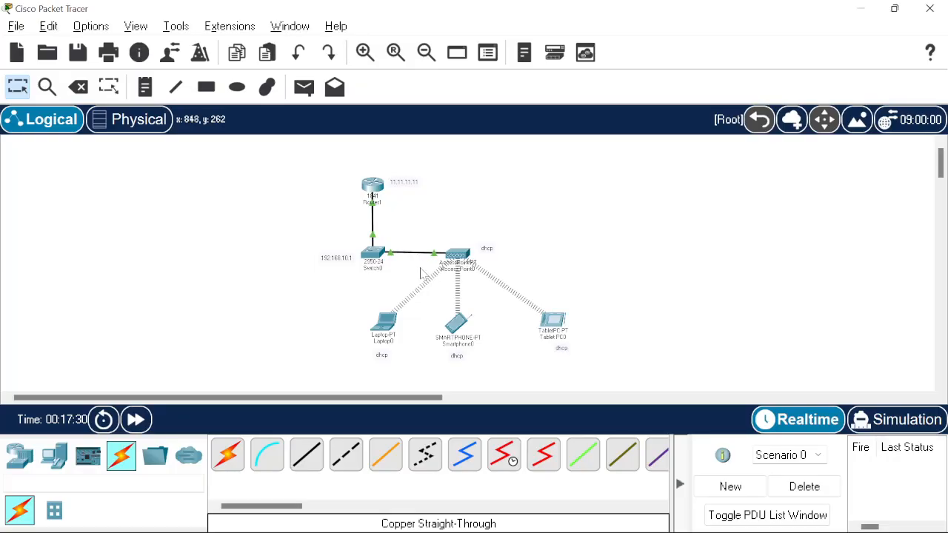
Review the Wireless0 SSID, authentication and encryption settings of the smartphone, tablet and laptop in turn.
click(457, 326)
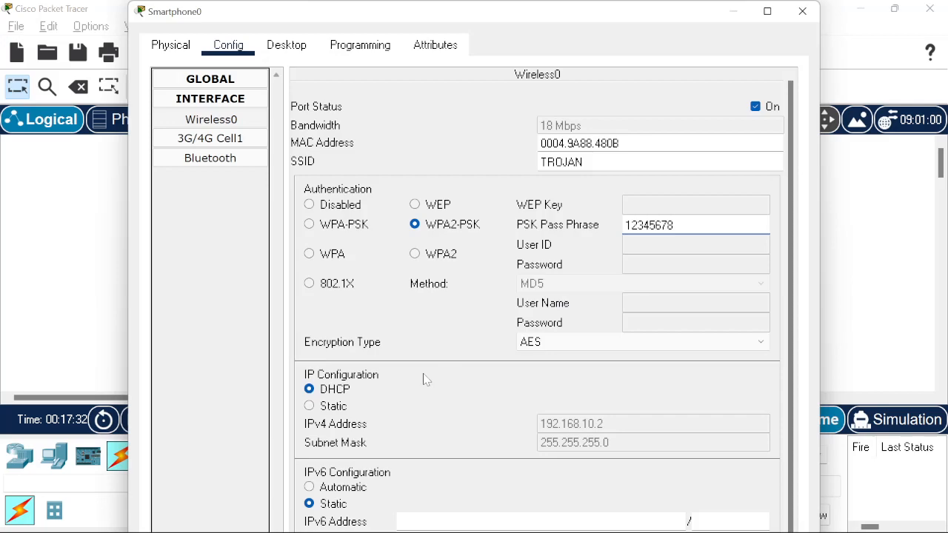
scroll(427, 286, down, 1)
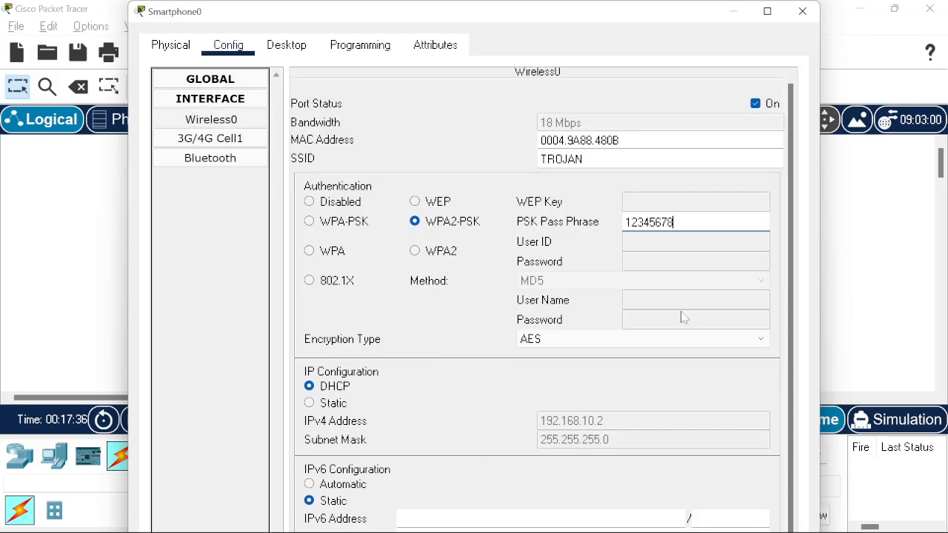
click(802, 11)
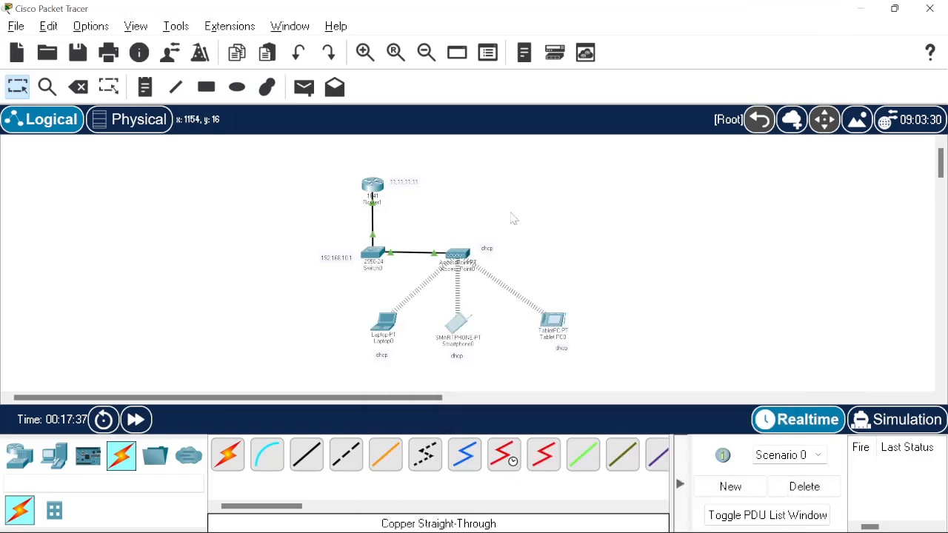
click(561, 346)
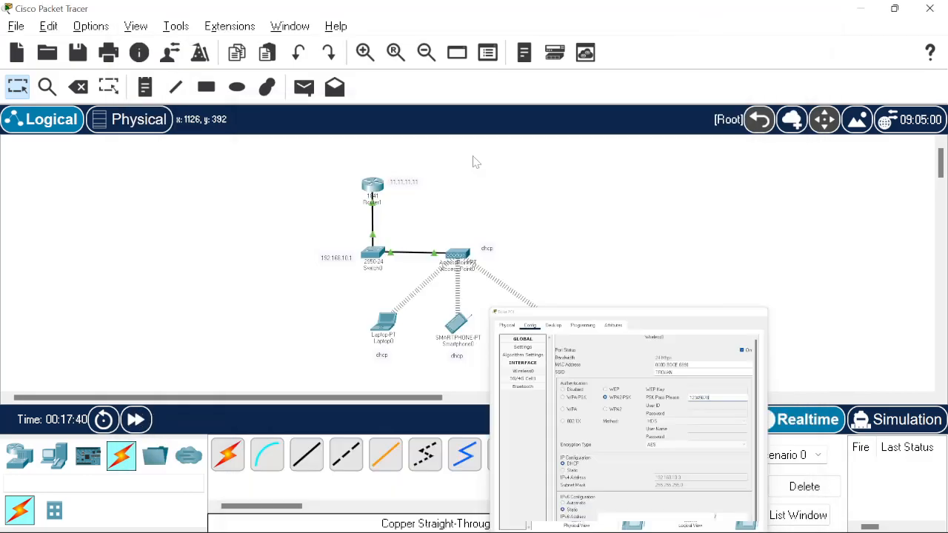
click(385, 335)
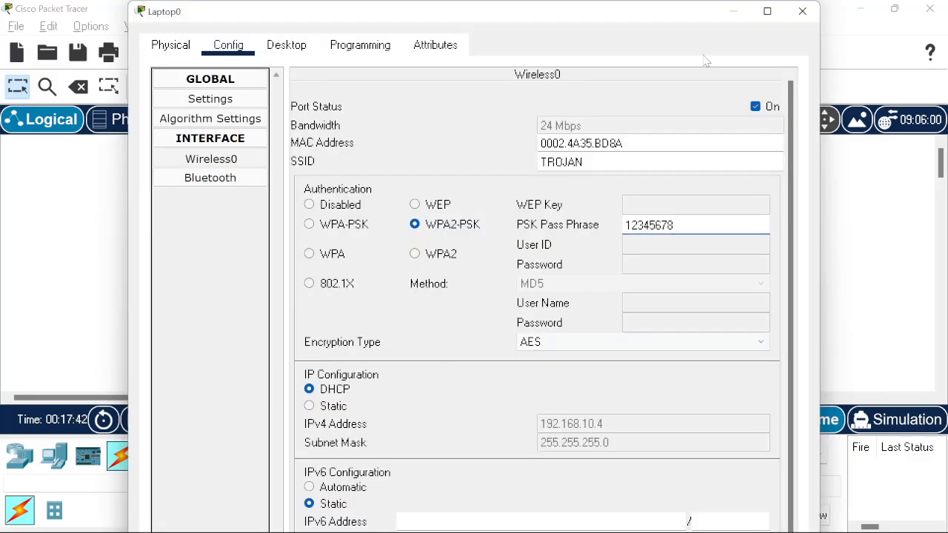
click(737, 15)
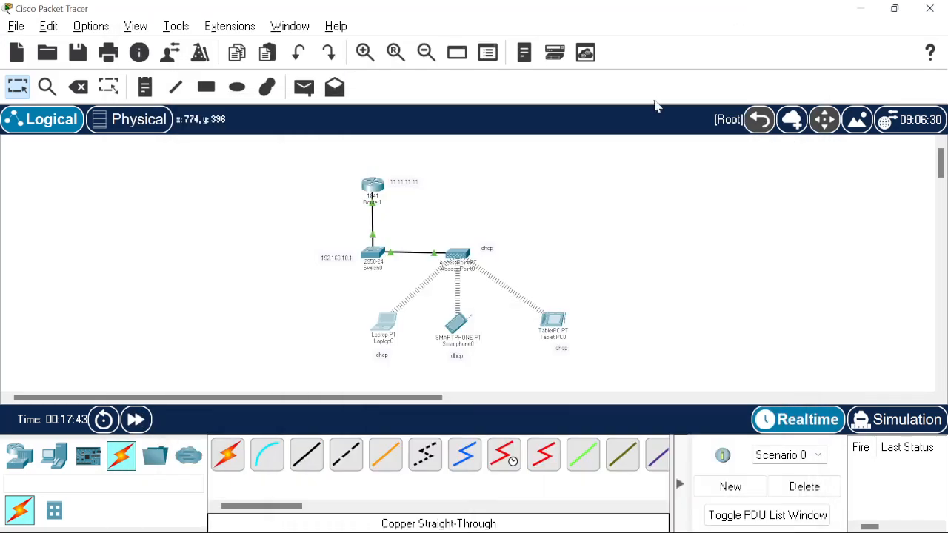
Ping 192.168.10.2 from the tablet's Command Prompt to test wireless connectivity, and return to the topology.
click(551, 326)
click(287, 50)
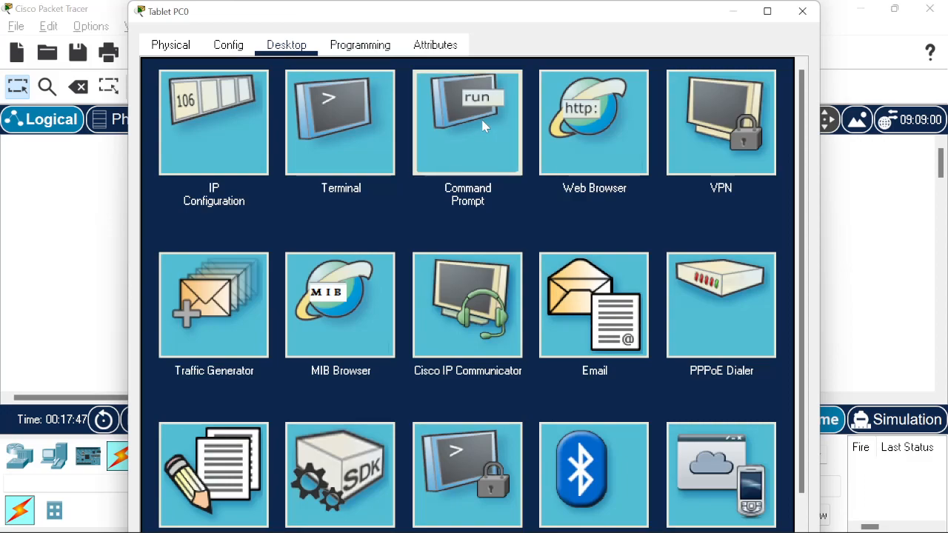
click(486, 124)
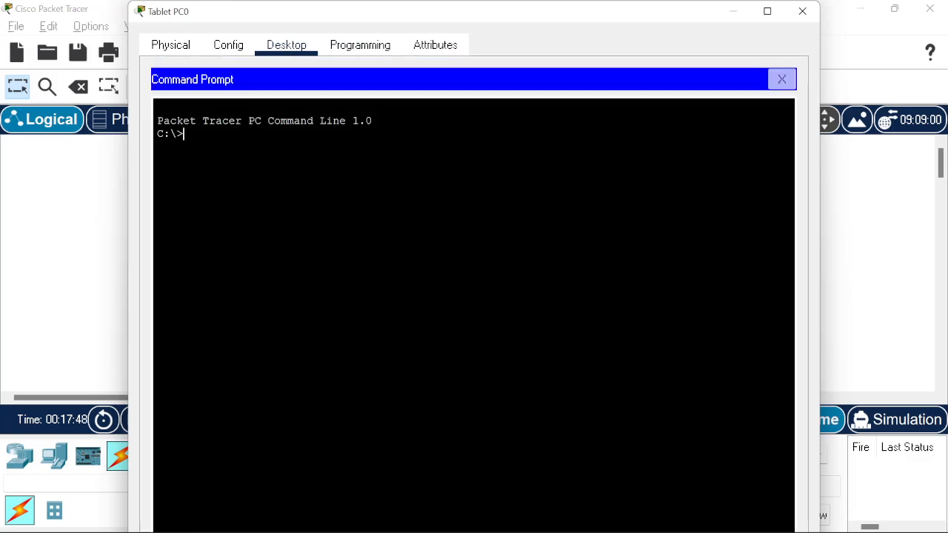
text(ping 192.168.10.2)
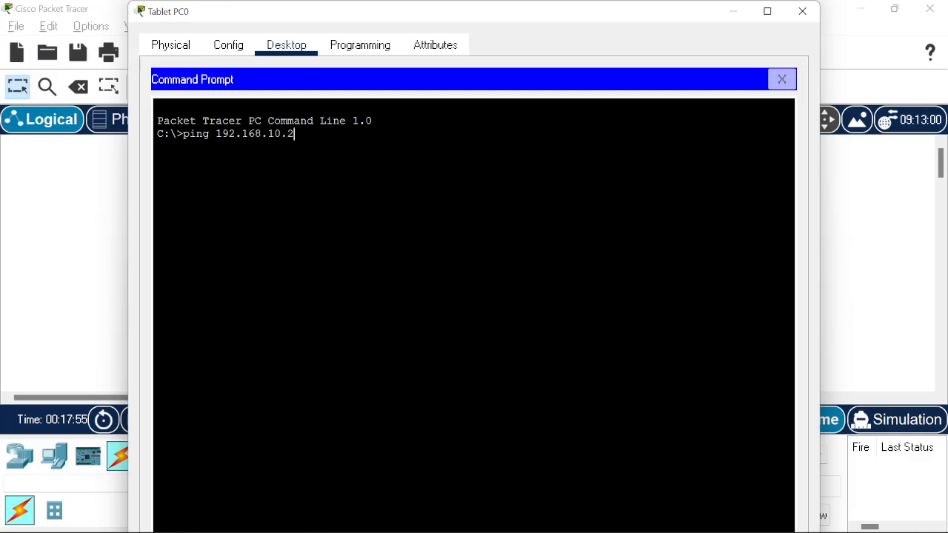
key(Return)
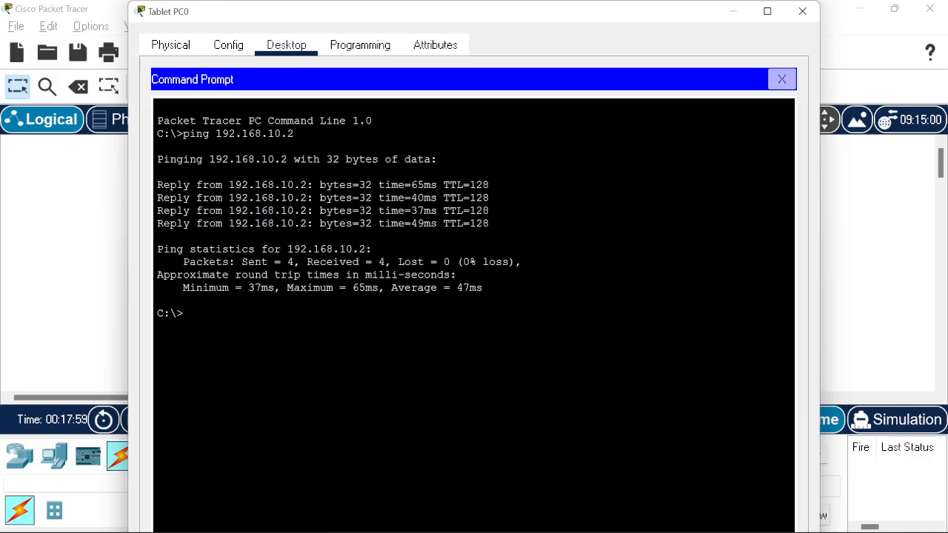
click(730, 15)
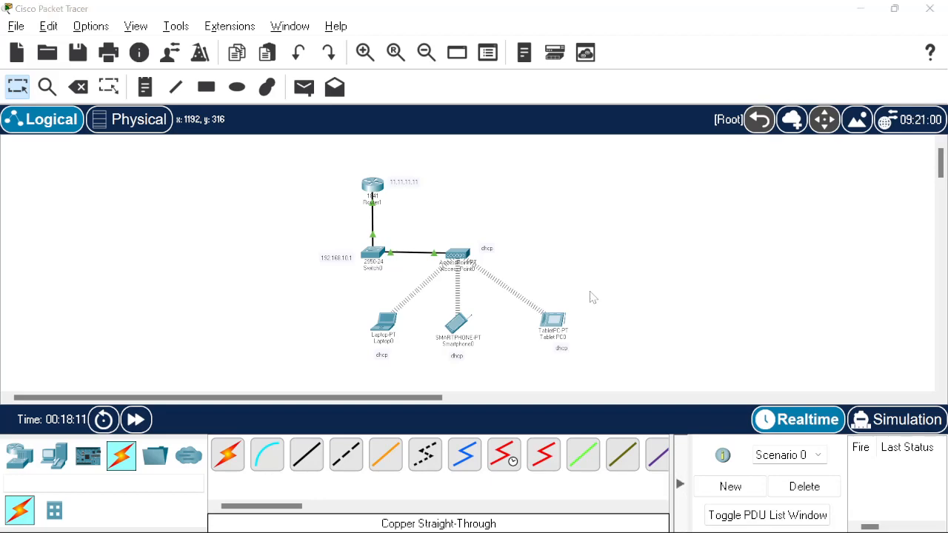
key(alt+Tab)
key(alt+Tab)
key(alt+Tab)
key(alt+Tab)
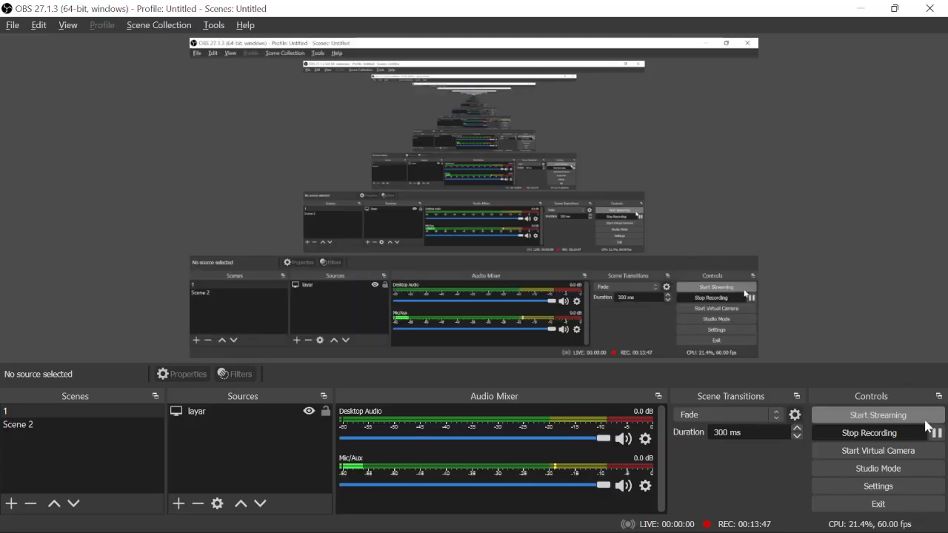